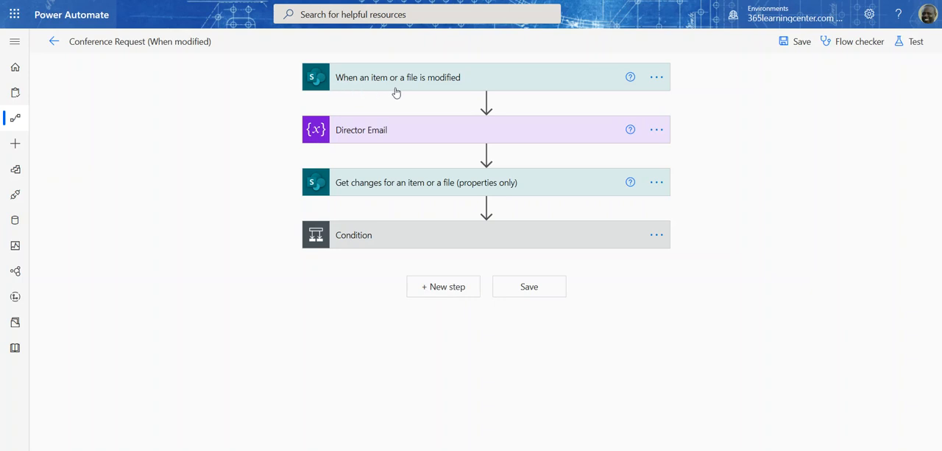
Step: Review the site address and list settings of the trigger for a modified item or file
{"action": "mouse_move", "coordinate": [440, 101]}
{"action": "left_click", "coordinate": [410, 87]}
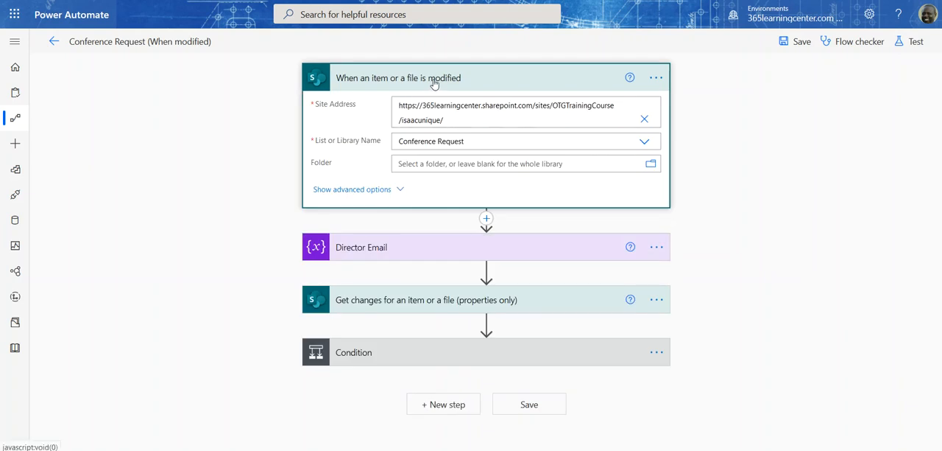
{"action": "left_click", "coordinate": [433, 83]}
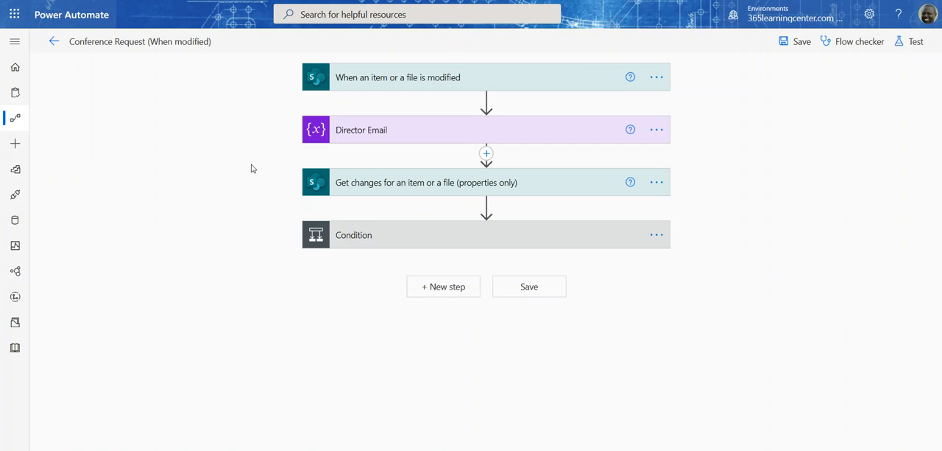
Step: Review the Get changes action's site, list, Id, Since and Until settings, including the dynamic content offered for Since
{"action": "left_click", "coordinate": [388, 192]}
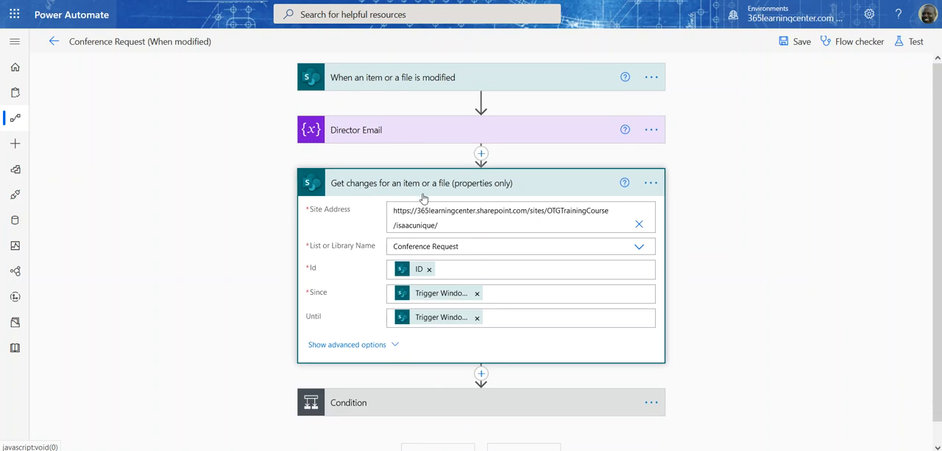
{"action": "scroll", "coordinate": [455, 192], "scroll_direction": "down", "scroll_amount": 1}
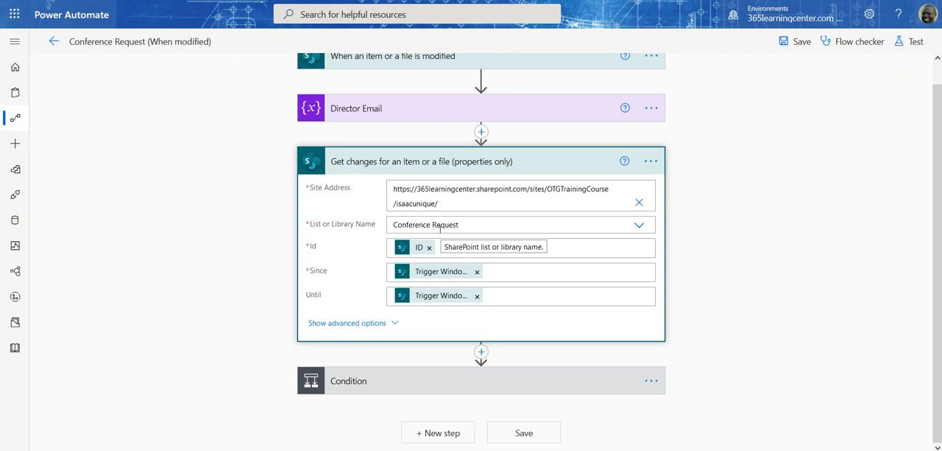
{"action": "left_click", "coordinate": [478, 246]}
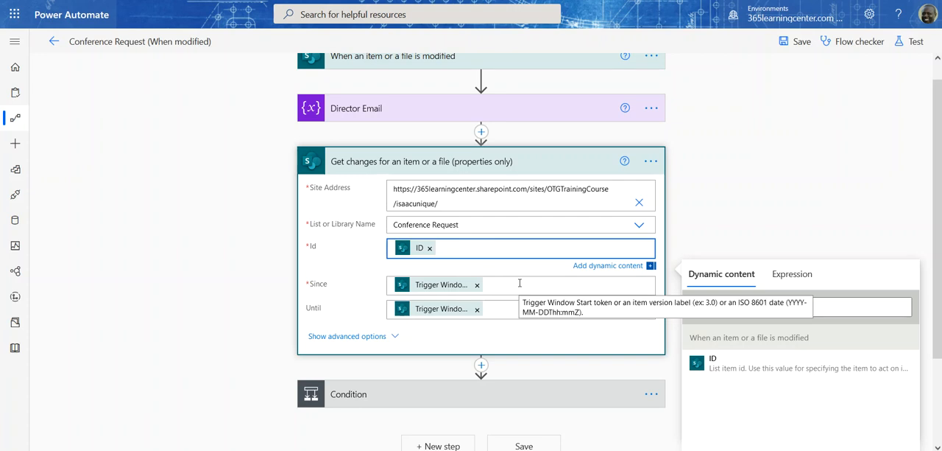
{"action": "left_click", "coordinate": [519, 283]}
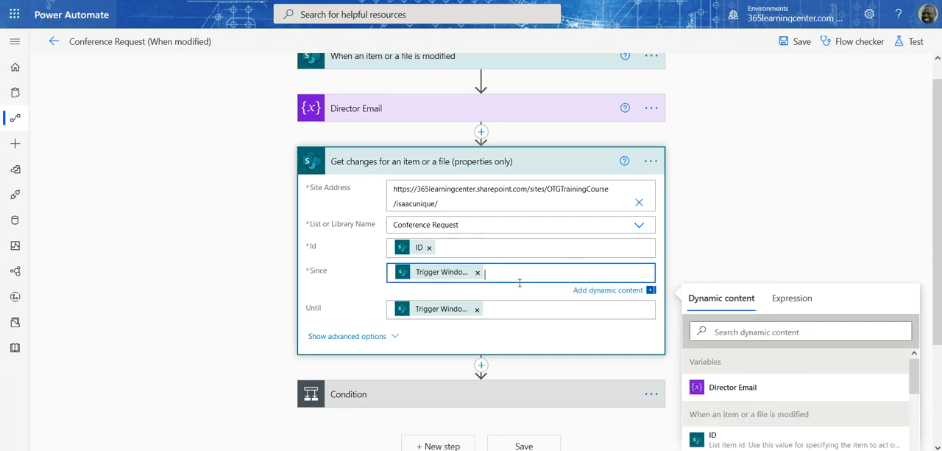
{"action": "scroll", "coordinate": [725, 352], "scroll_direction": "down", "scroll_amount": 3}
{"action": "scroll", "coordinate": [726, 352], "scroll_direction": "down", "scroll_amount": 10}
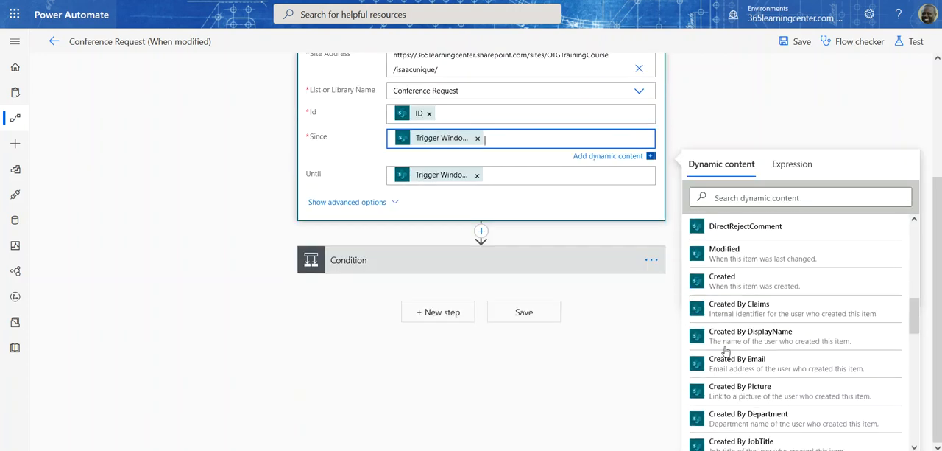
{"action": "scroll", "coordinate": [725, 352], "scroll_direction": "down", "scroll_amount": 7}
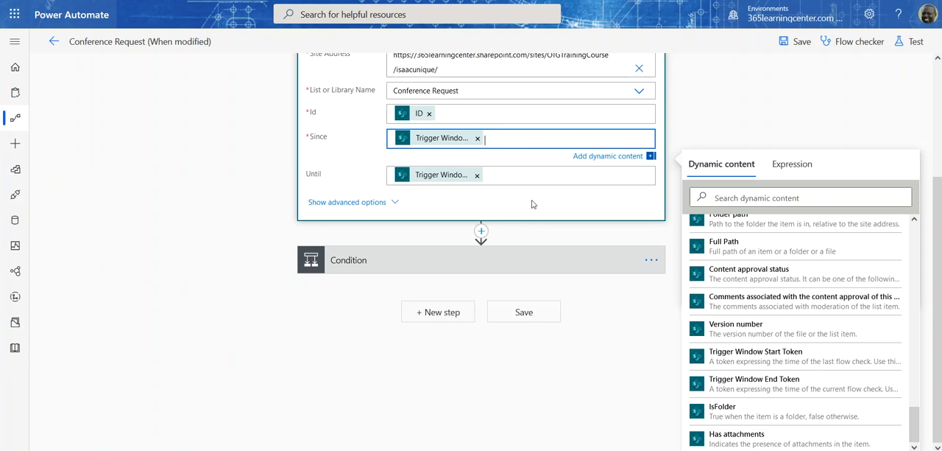
{"action": "left_click", "coordinate": [330, 171]}
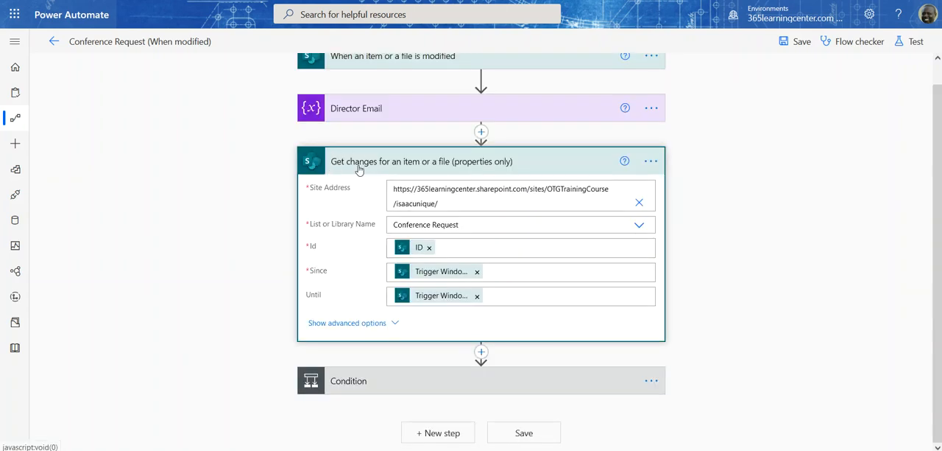
{"action": "left_click", "coordinate": [471, 162]}
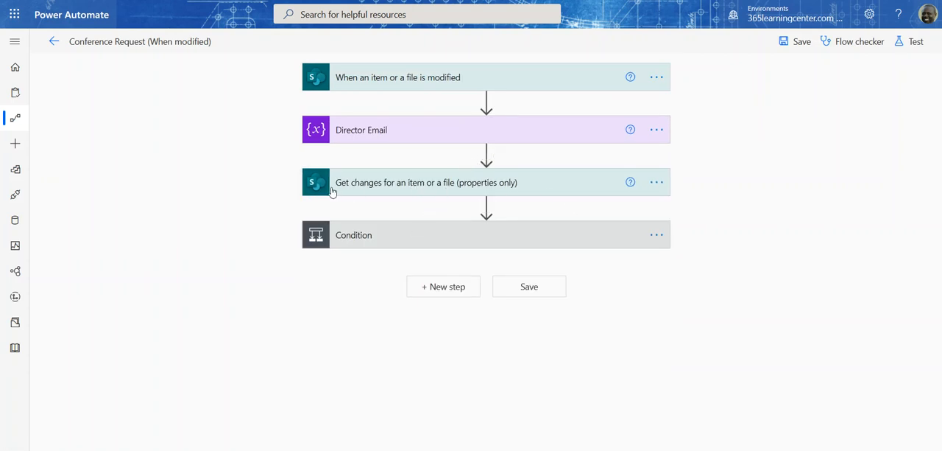
{"action": "left_click", "coordinate": [403, 237]}
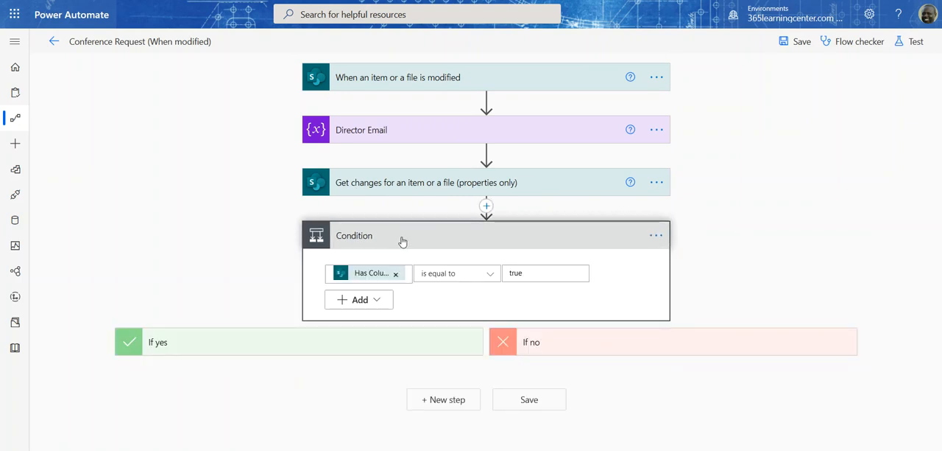
{"action": "left_click", "coordinate": [487, 207]}
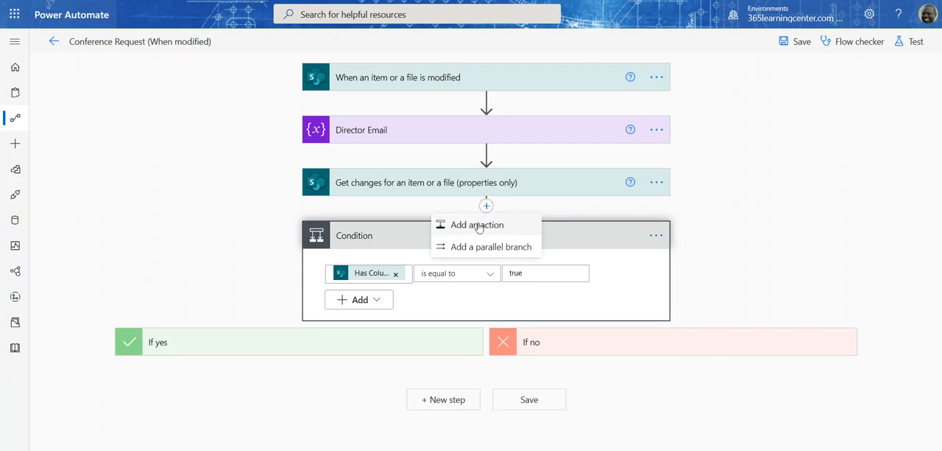
{"action": "left_click", "coordinate": [478, 225]}
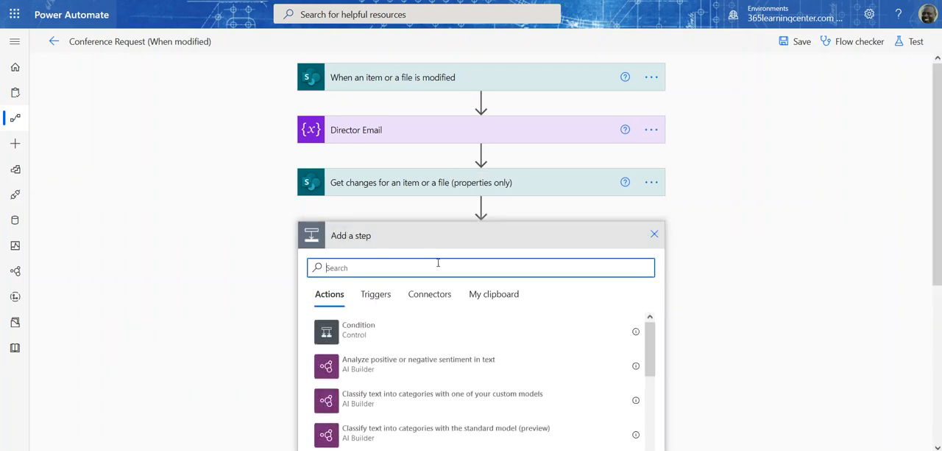
{"action": "type", "text": "condition"}
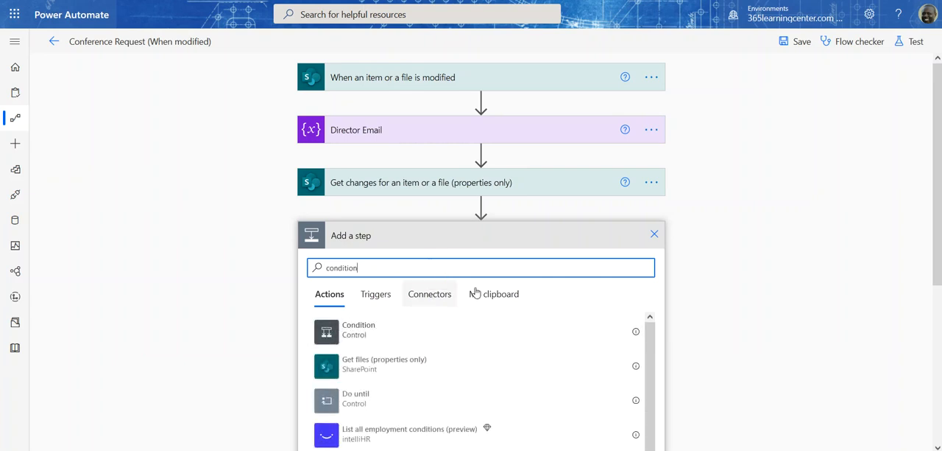
{"action": "left_click", "coordinate": [654, 234]}
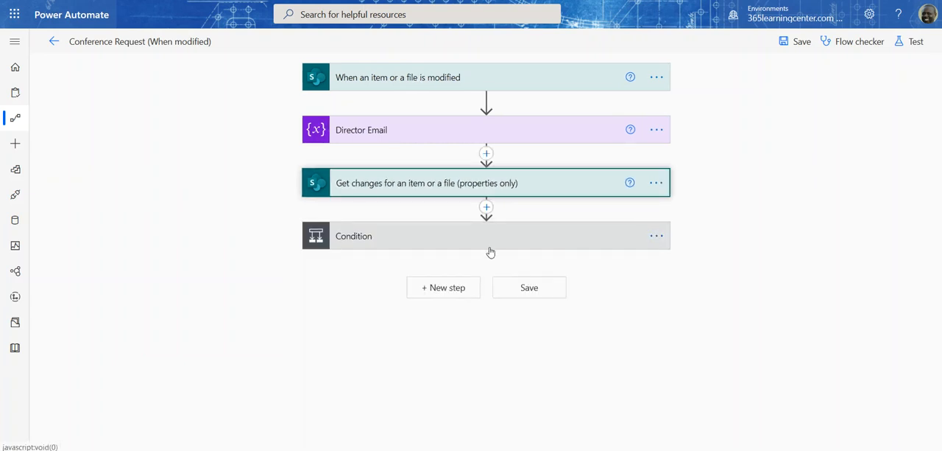
Step: Add a second And row to the Condition, using a Has Column Changed value as its left operand
{"action": "left_click", "coordinate": [451, 238]}
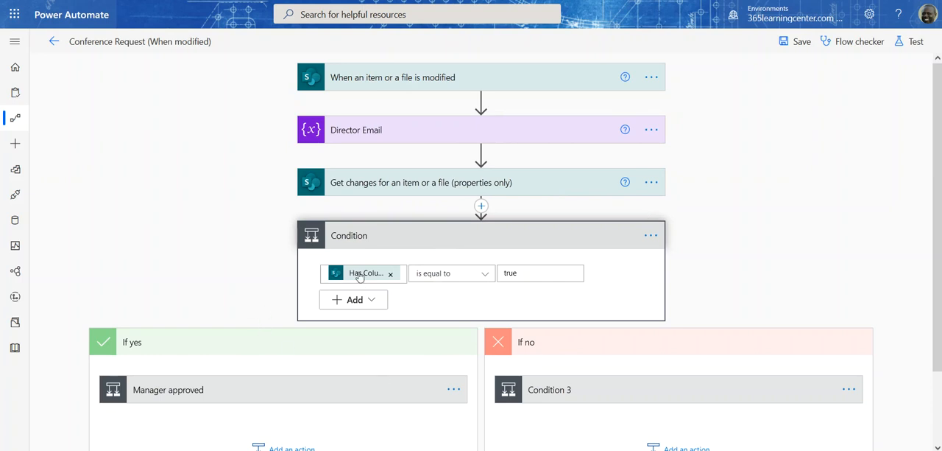
{"action": "mouse_move", "coordinate": [358, 274]}
{"action": "left_click", "coordinate": [357, 299]}
{"action": "left_click", "coordinate": [355, 322]}
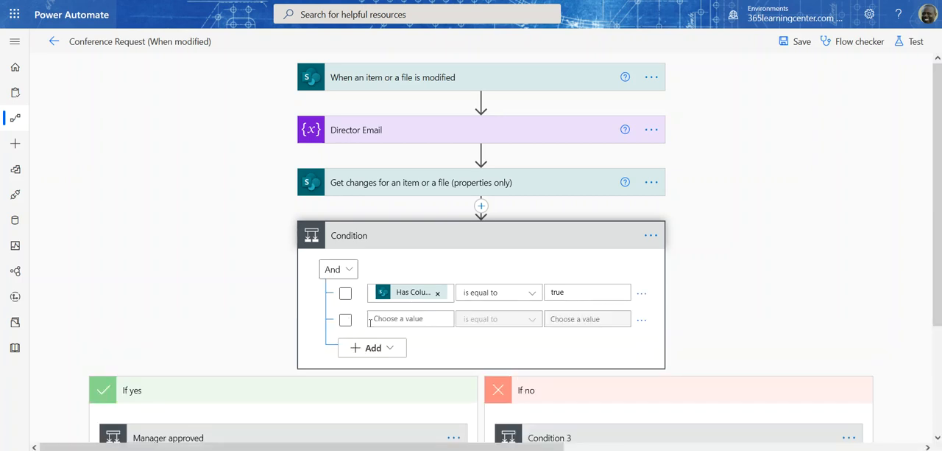
{"action": "left_click", "coordinate": [402, 320]}
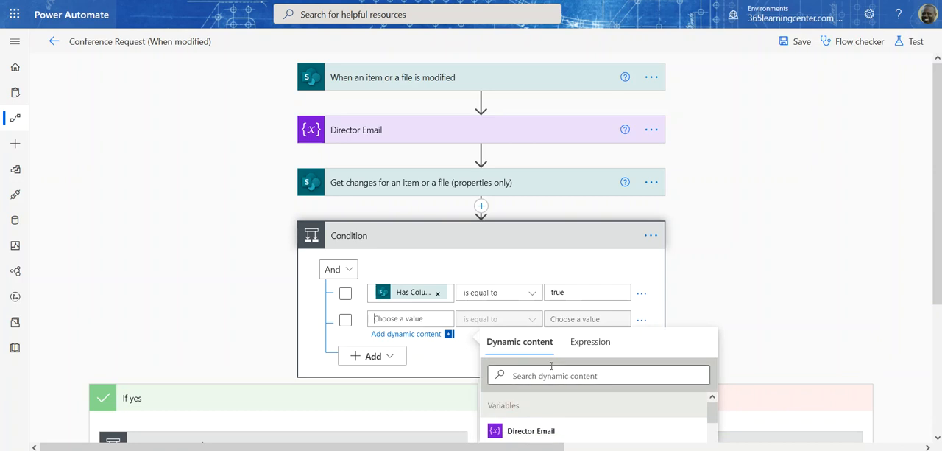
{"action": "scroll", "coordinate": [552, 365], "scroll_direction": "down", "scroll_amount": 5}
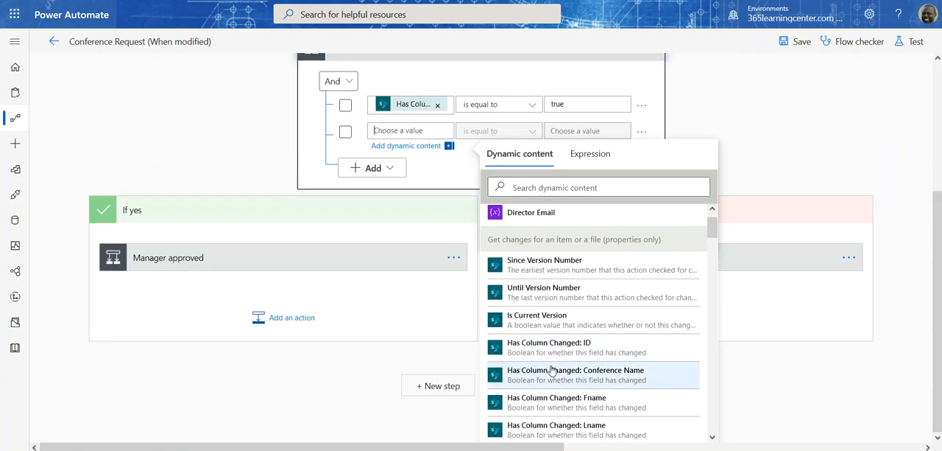
{"action": "scroll", "coordinate": [552, 370], "scroll_direction": "down", "scroll_amount": 3}
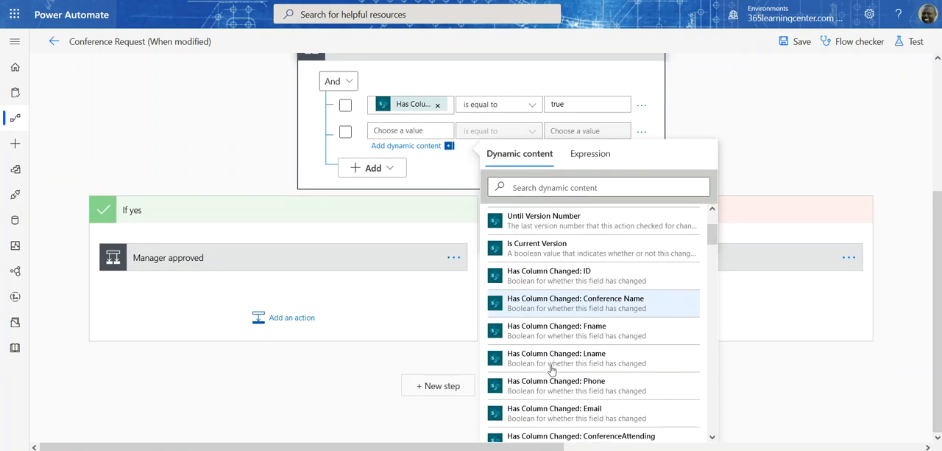
{"action": "scroll", "coordinate": [552, 368], "scroll_direction": "down", "scroll_amount": 3}
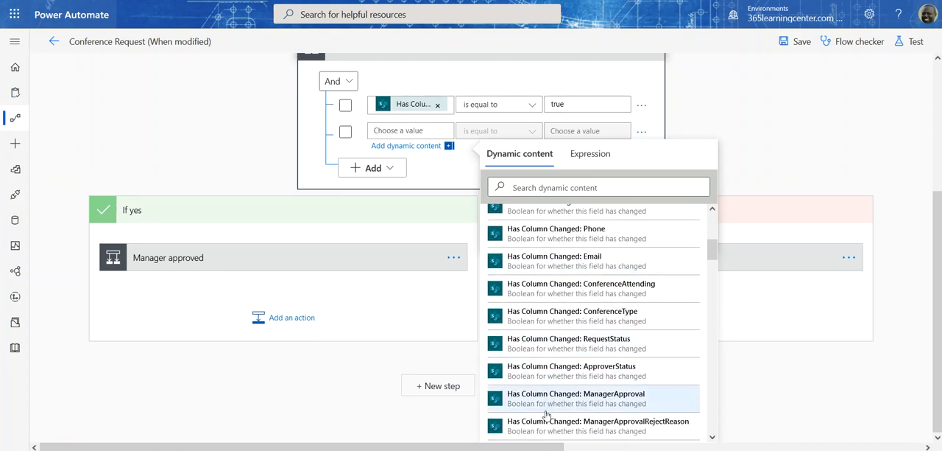
{"action": "scroll", "coordinate": [545, 412], "scroll_direction": "down", "scroll_amount": 5}
{"action": "left_click", "coordinate": [587, 285]}
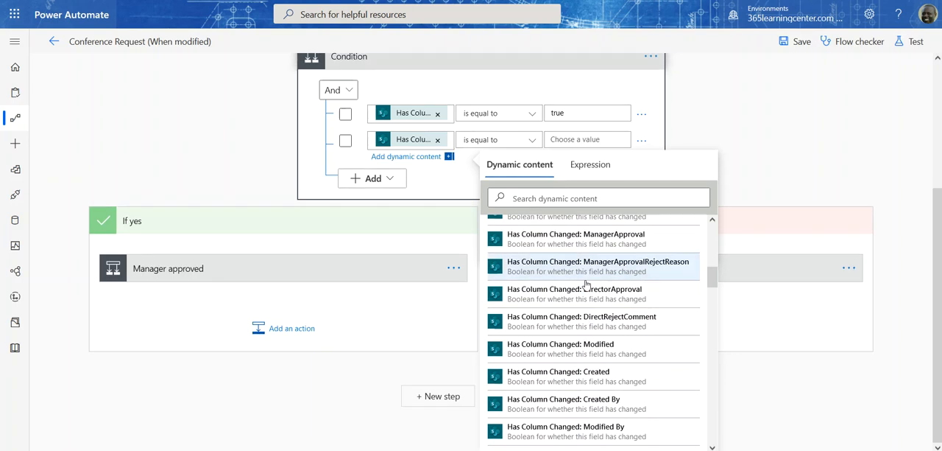
Step: Delete the incomplete second row from the Condition
{"action": "left_click", "coordinate": [642, 147]}
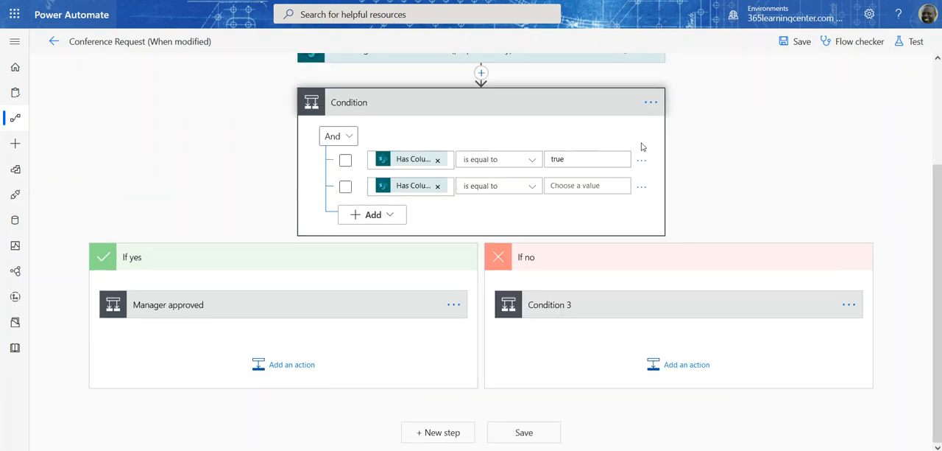
{"action": "left_click", "coordinate": [641, 187]}
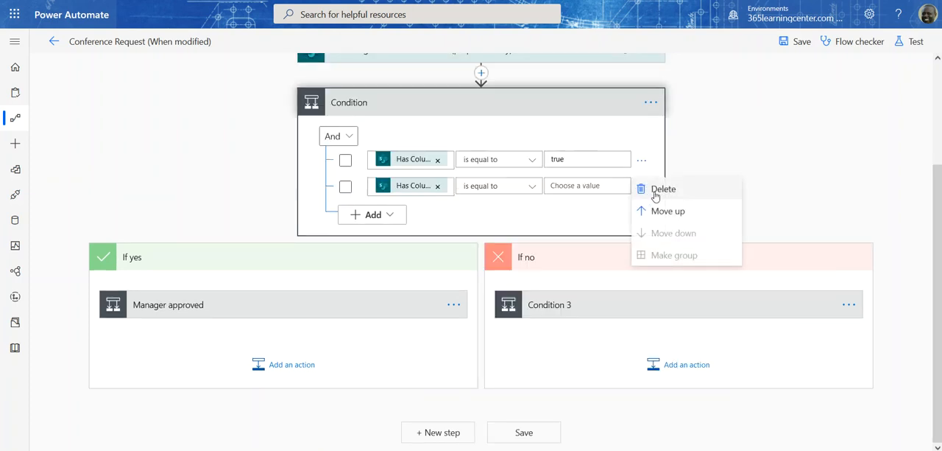
{"action": "left_click", "coordinate": [662, 189]}
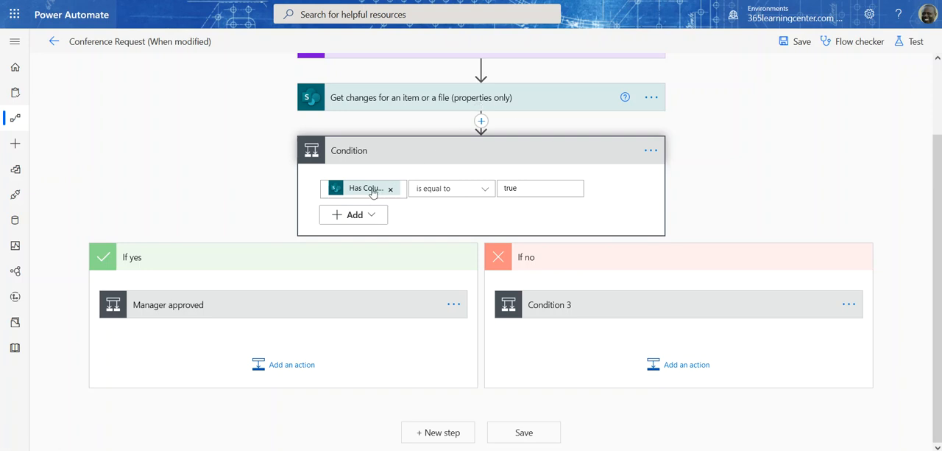
Step: Inspect the Condition's column-change check and the Manager approved condition nested in its yes branch
{"action": "mouse_move", "coordinate": [372, 192]}
{"action": "left_click", "coordinate": [230, 304]}
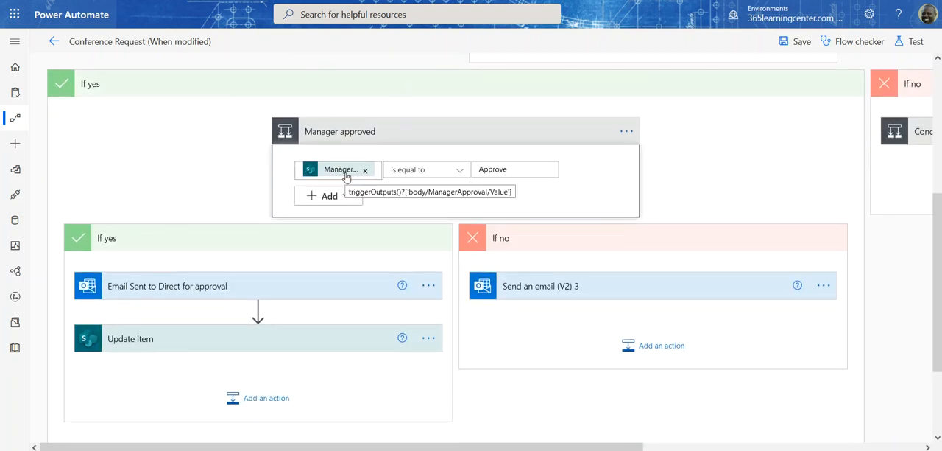
{"action": "scroll", "coordinate": [555, 84], "scroll_direction": "up", "scroll_amount": 2}
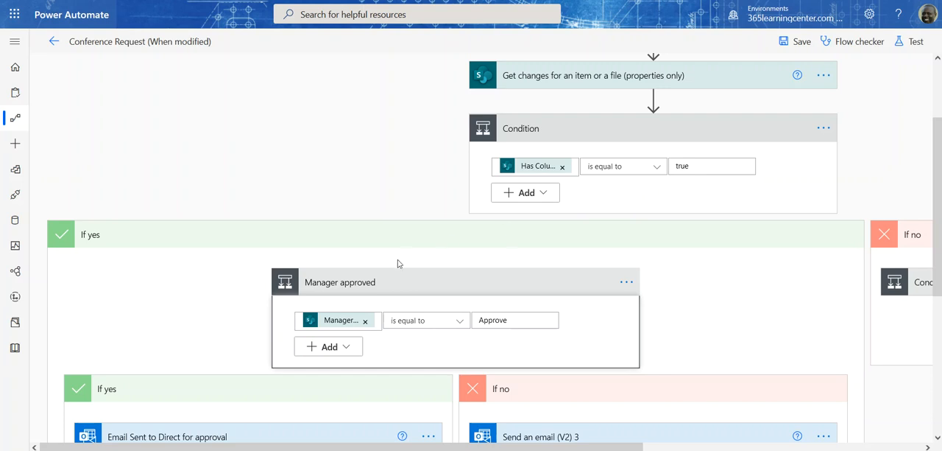
{"action": "scroll", "coordinate": [400, 264], "scroll_direction": "down", "scroll_amount": 2}
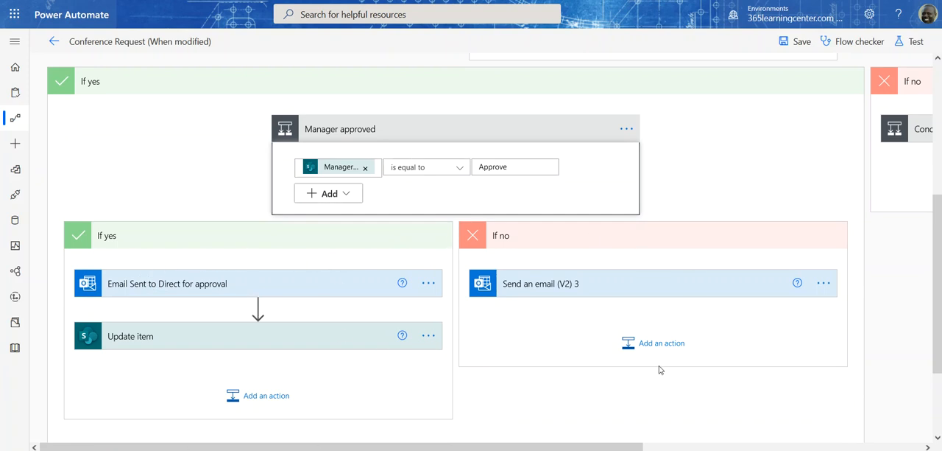
Step: Review the recipient, subject and body of the Email Sent to Direct for approval action
{"action": "left_click", "coordinate": [197, 287]}
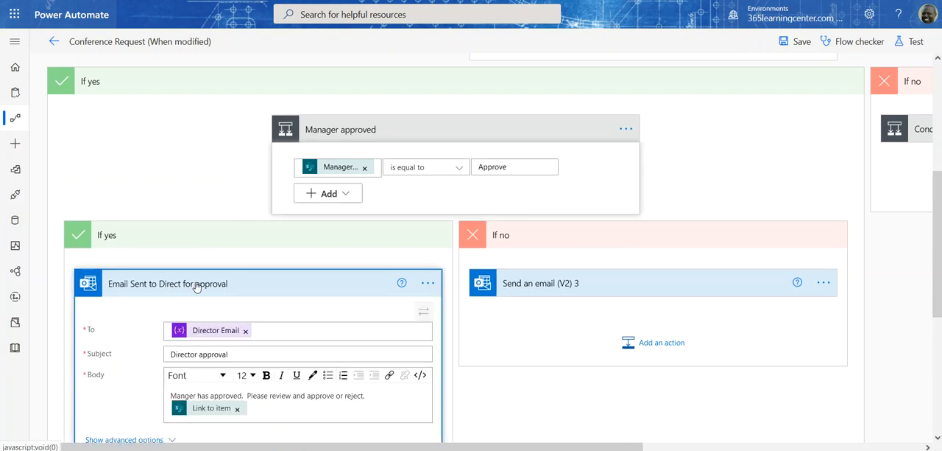
{"action": "scroll", "coordinate": [197, 287], "scroll_direction": "down", "scroll_amount": 2}
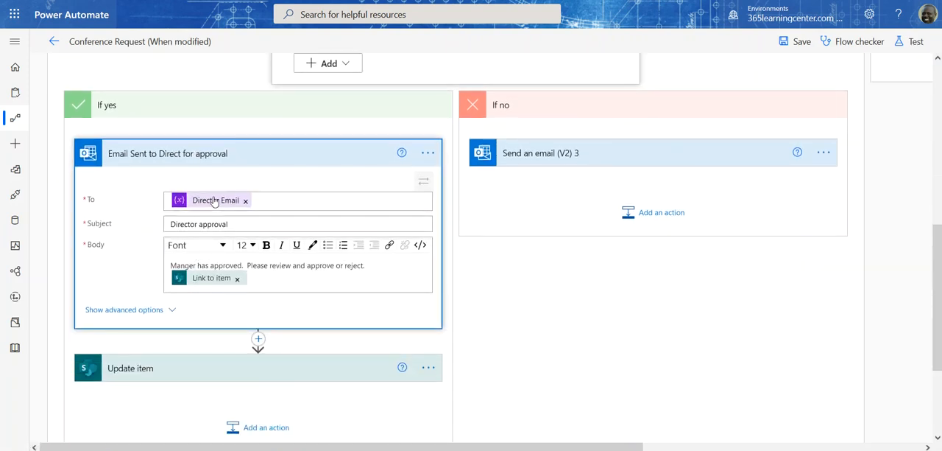
{"action": "scroll", "coordinate": [226, 301], "scroll_direction": "down", "scroll_amount": 1}
Step: Set ApproverStatus Value to Awaiting Director Approval in the Update item action of the manager-approved branch
{"action": "left_click", "coordinate": [227, 301]}
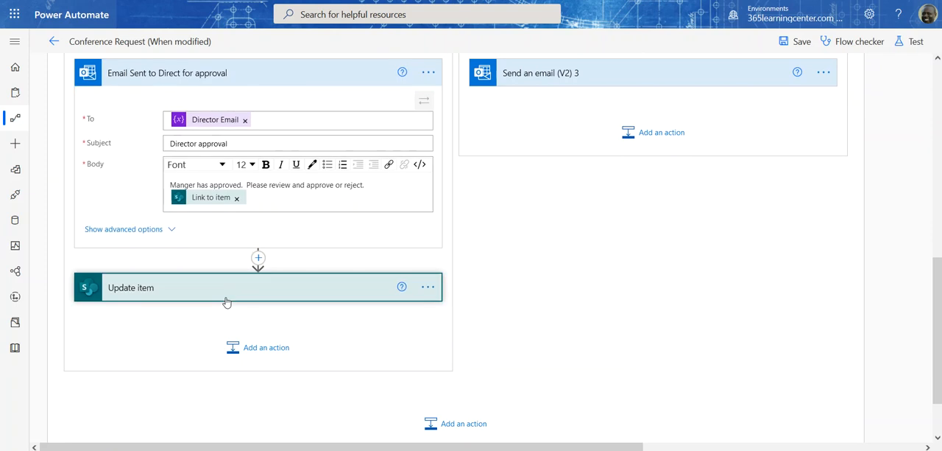
{"action": "scroll", "coordinate": [227, 301], "scroll_direction": "down", "scroll_amount": 4}
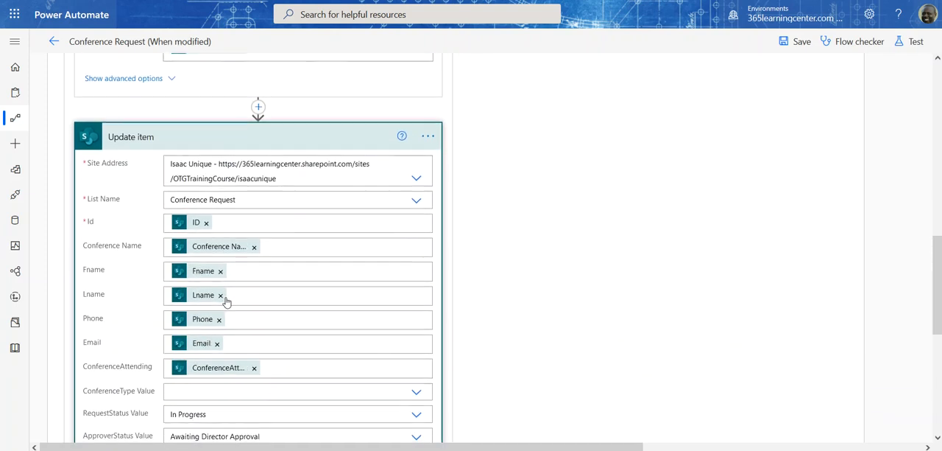
{"action": "scroll", "coordinate": [226, 298], "scroll_direction": "down", "scroll_amount": 1}
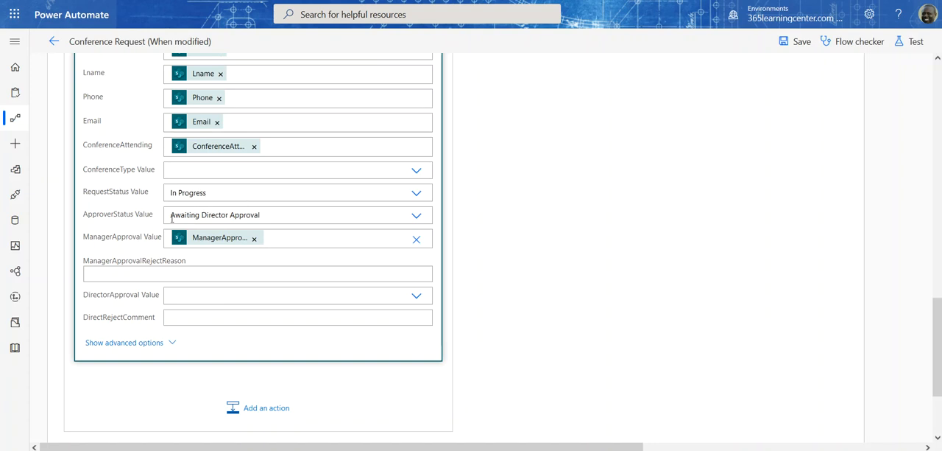
{"action": "left_click", "coordinate": [416, 215]}
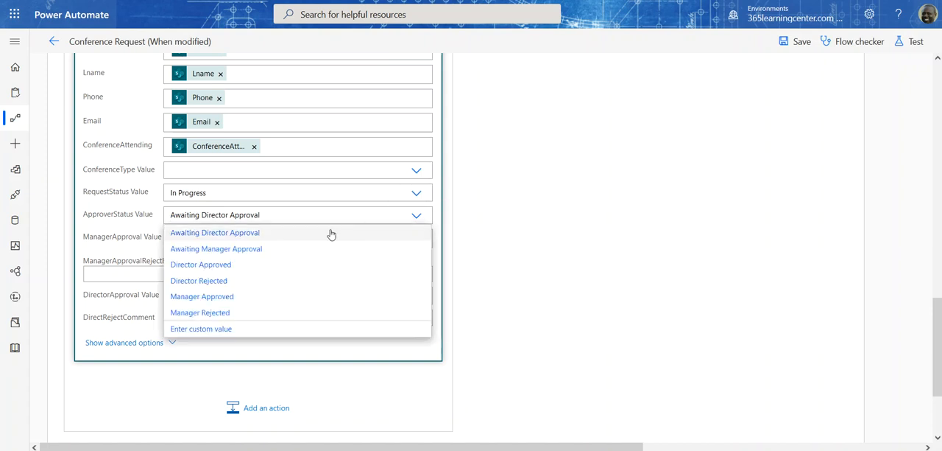
{"action": "left_click", "coordinate": [265, 233]}
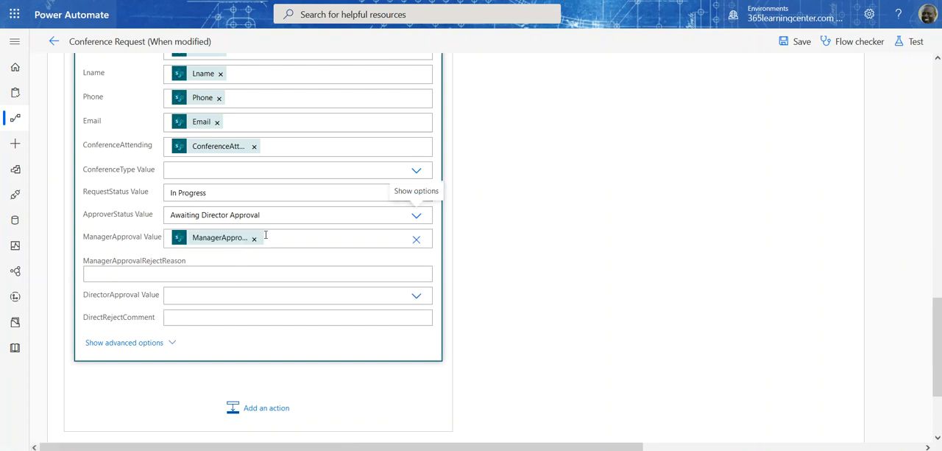
Step: Review the remaining fields of the Update item action, and collapse it and the director approval email action
{"action": "left_click", "coordinate": [321, 235]}
{"action": "scroll", "coordinate": [560, 383], "scroll_direction": "down", "scroll_amount": 5}
{"action": "left_click", "coordinate": [482, 171]}
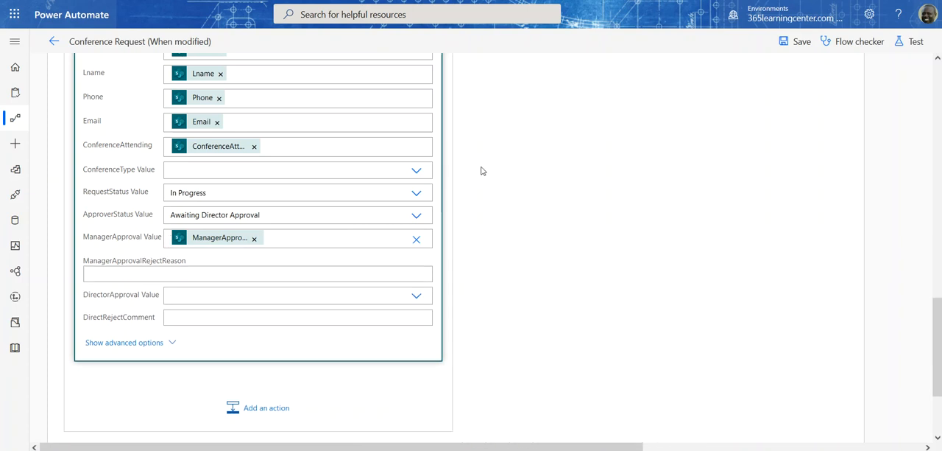
{"action": "scroll", "coordinate": [482, 171], "scroll_direction": "up", "scroll_amount": 10}
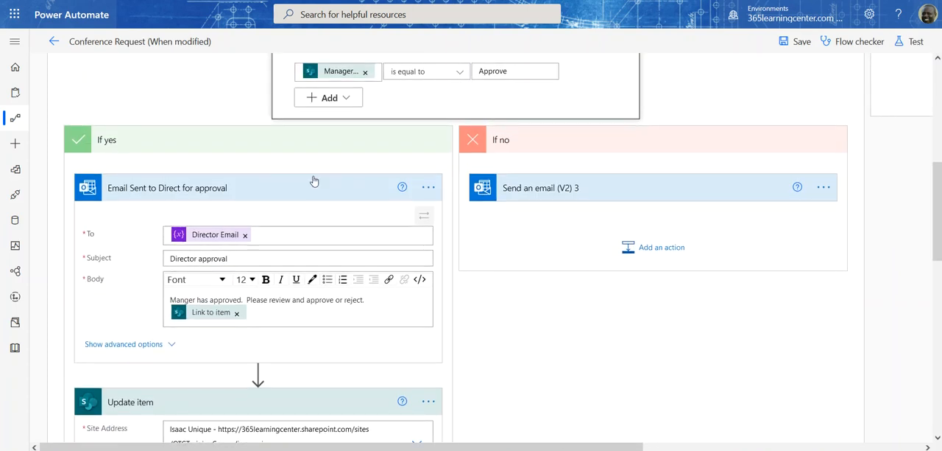
{"action": "left_click", "coordinate": [313, 180]}
{"action": "left_click", "coordinate": [331, 233]}
Step: Review the recipient, subject and body of Send an email (V2) 3 in the manager-rejected branch, and collapse both branches
{"action": "left_click", "coordinate": [581, 196]}
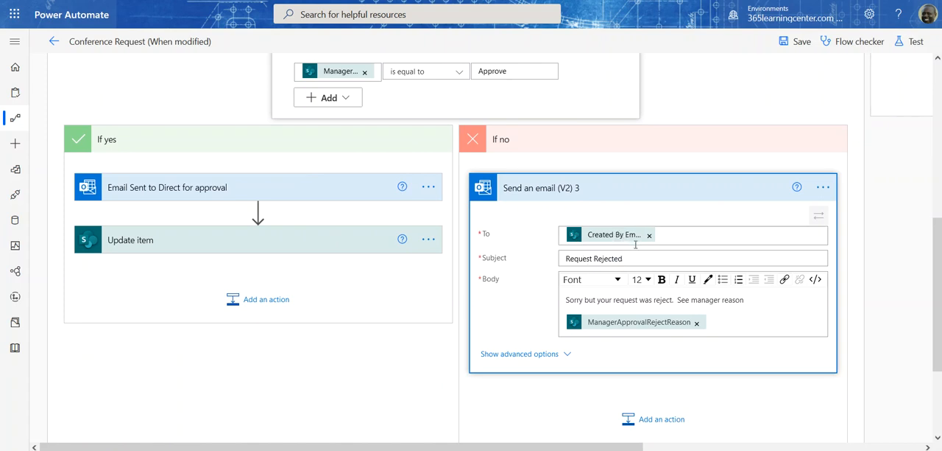
{"action": "left_click", "coordinate": [676, 235]}
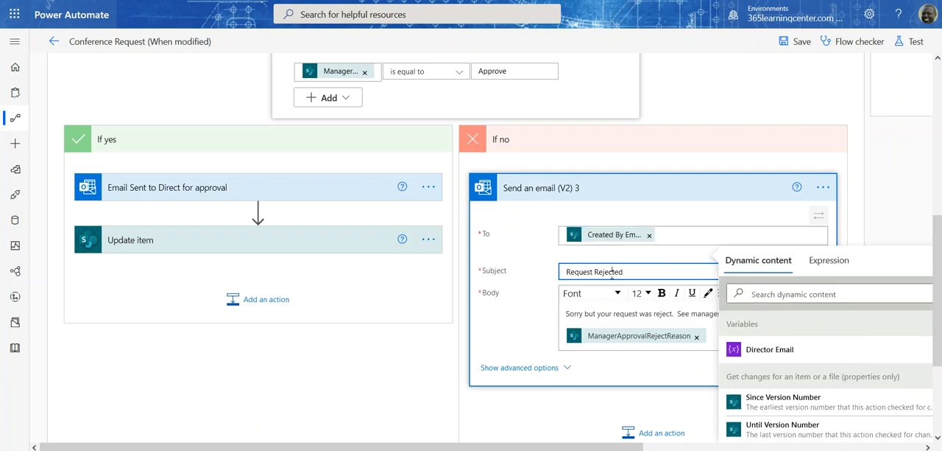
{"action": "left_click", "coordinate": [611, 275]}
{"action": "left_click", "coordinate": [651, 304]}
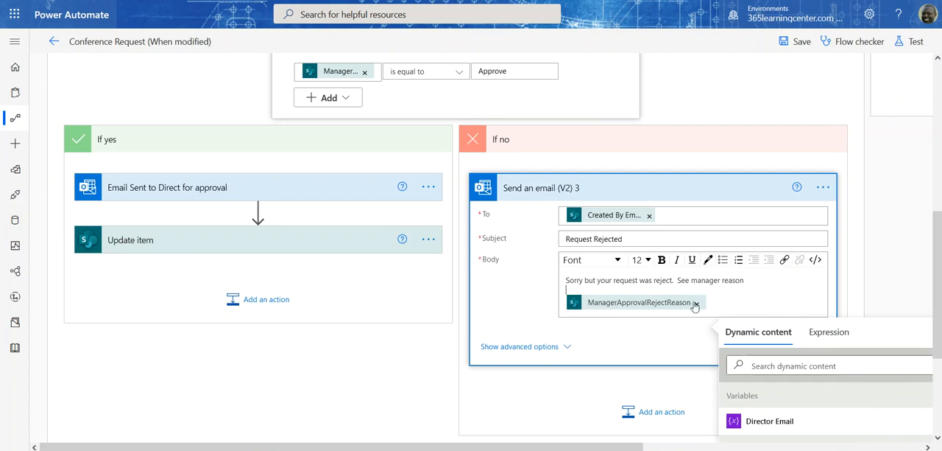
{"action": "left_click", "coordinate": [705, 150]}
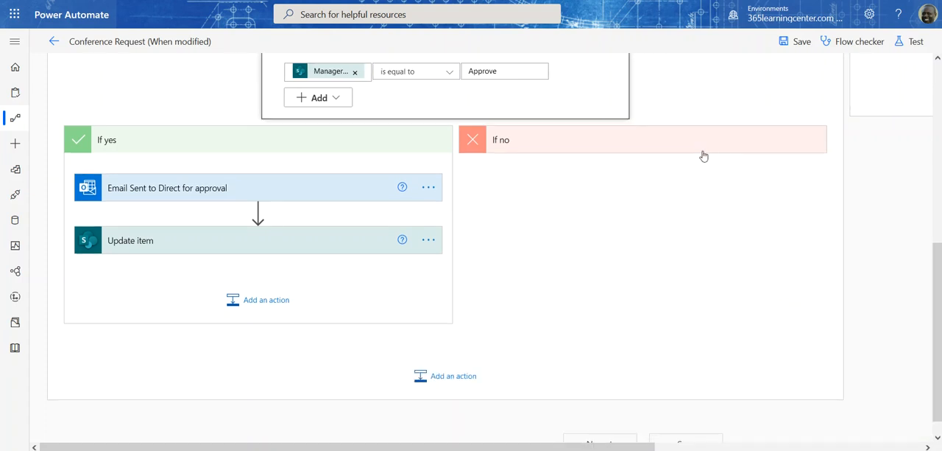
{"action": "left_click", "coordinate": [403, 149]}
Step: Inspect Condition 3's column-change check and its branches inside the main Condition's no branch
{"action": "scroll", "coordinate": [674, 201], "scroll_direction": "up", "scroll_amount": 3}
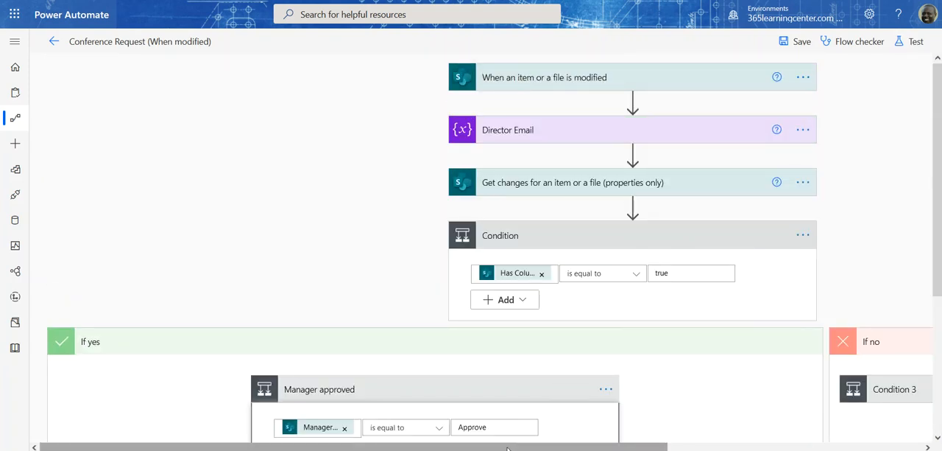
{"action": "left_click_drag", "start_coordinate": [506, 447], "coordinate": [754, 421]}
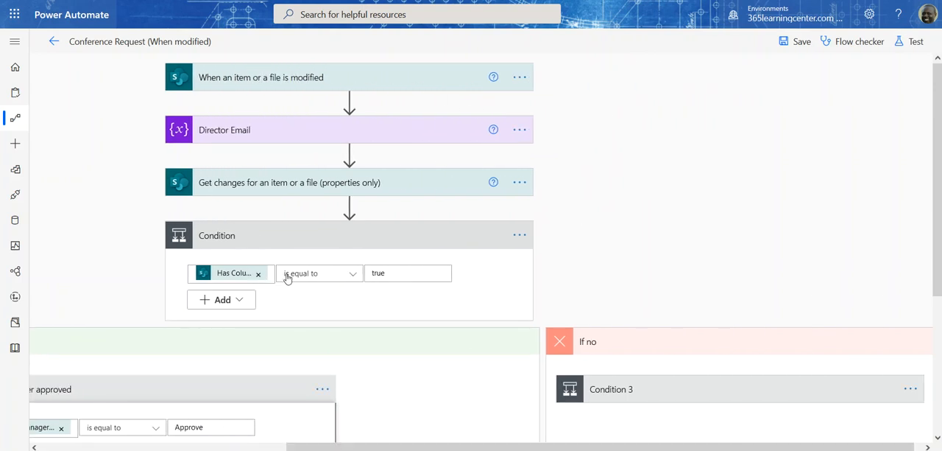
{"action": "mouse_move", "coordinate": [245, 276]}
{"action": "scroll", "coordinate": [749, 339], "scroll_direction": "down", "scroll_amount": 3}
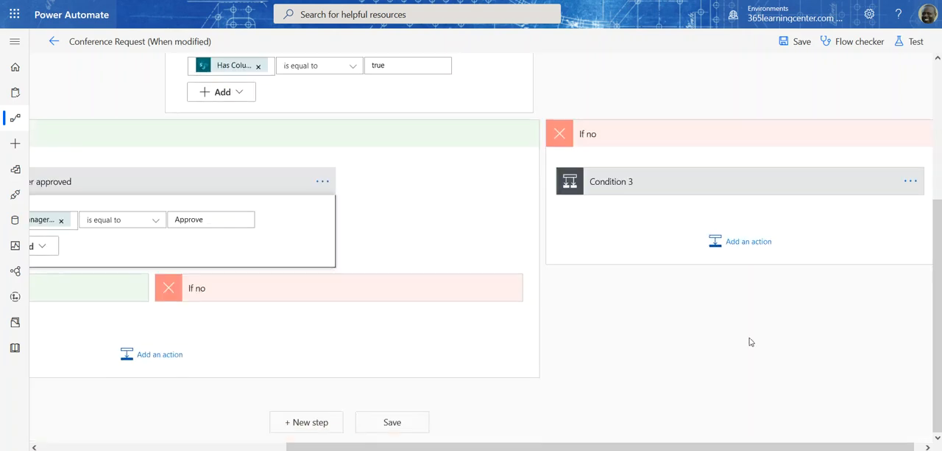
{"action": "left_click", "coordinate": [764, 181]}
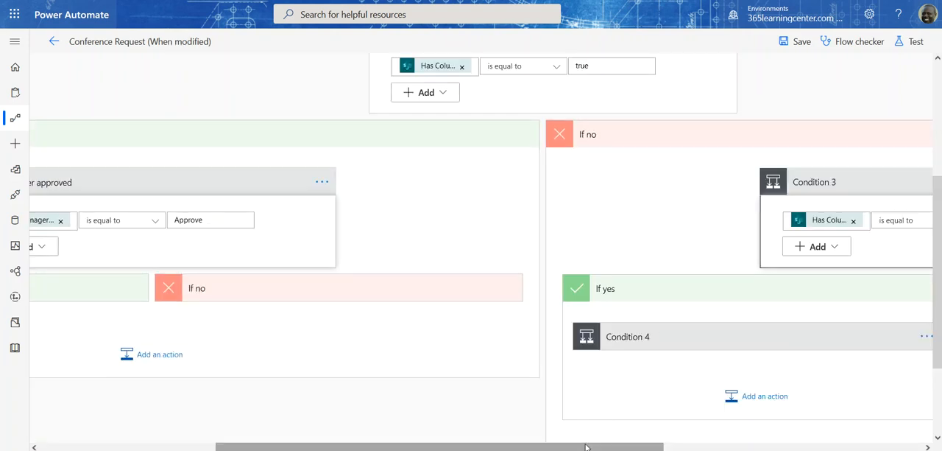
{"action": "left_click_drag", "start_coordinate": [581, 446], "coordinate": [804, 440]}
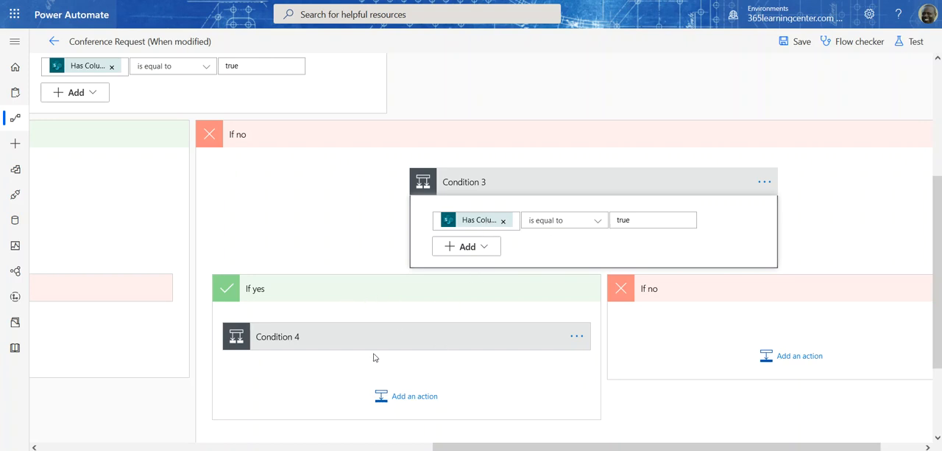
{"action": "scroll", "coordinate": [449, 293], "scroll_direction": "down", "scroll_amount": 2}
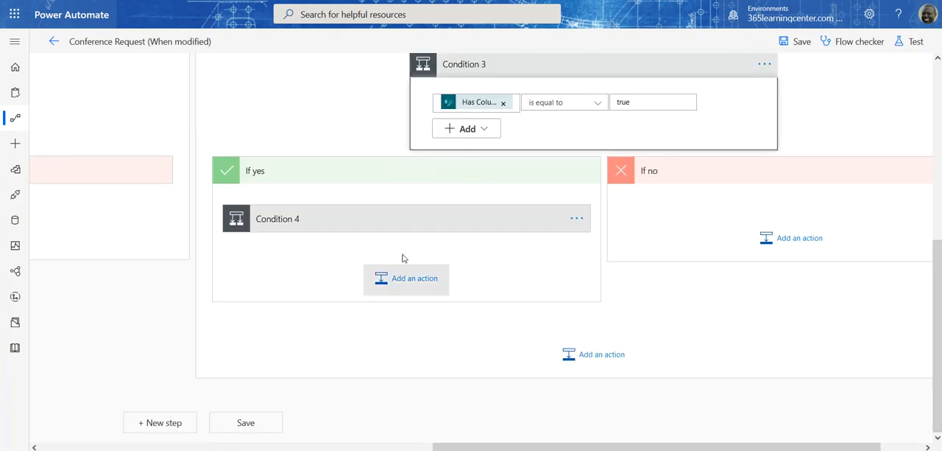
Step: Inspect the director approval check in Condition 4 and the Send an email (V2) 2 action in its yes branch
{"action": "left_click", "coordinate": [351, 212]}
{"action": "scroll", "coordinate": [352, 212], "scroll_direction": "down", "scroll_amount": 1}
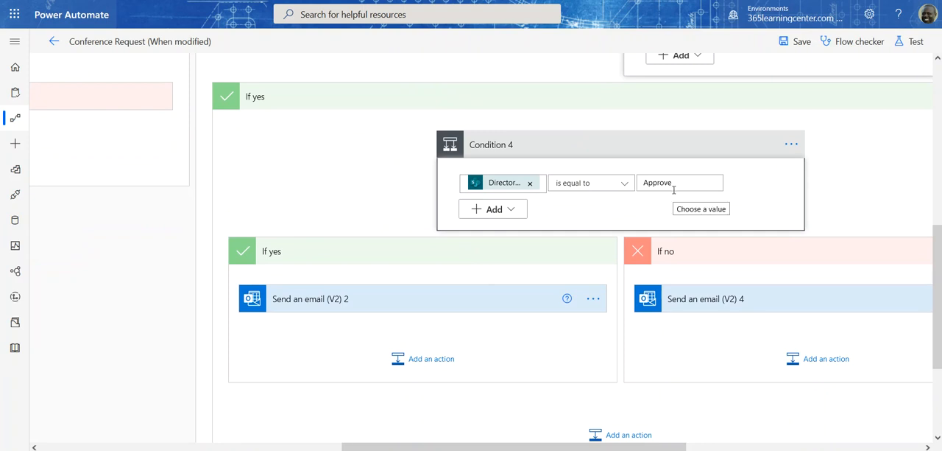
{"action": "left_click", "coordinate": [375, 300]}
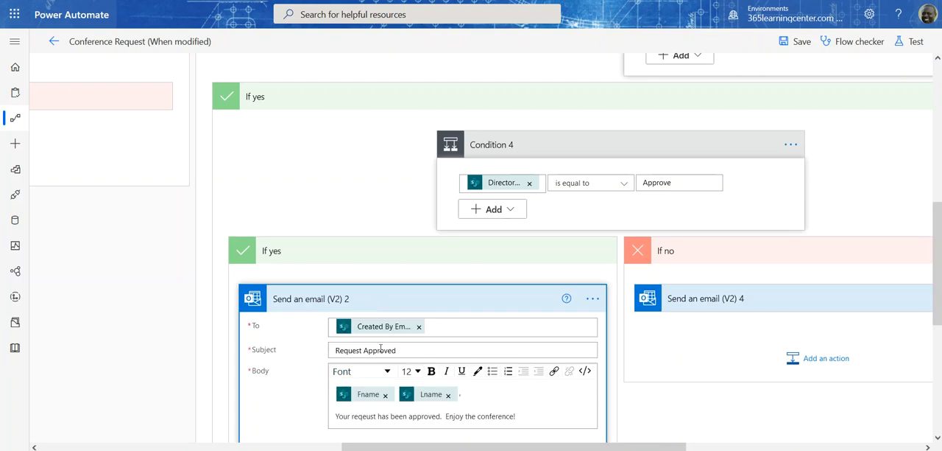
{"action": "scroll", "coordinate": [380, 350], "scroll_direction": "down", "scroll_amount": 2}
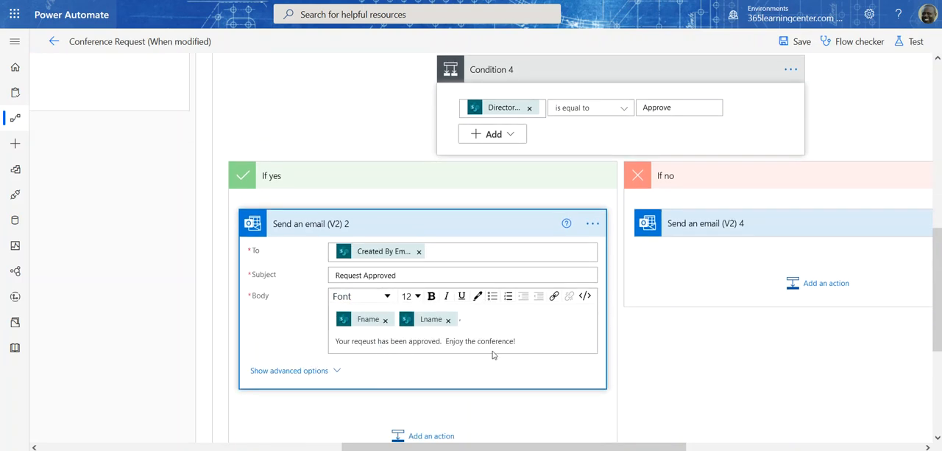
Step: Review the recipient, subject and body of Send an email (V2) 4 in Condition 4's no branch
{"action": "left_click", "coordinate": [703, 225]}
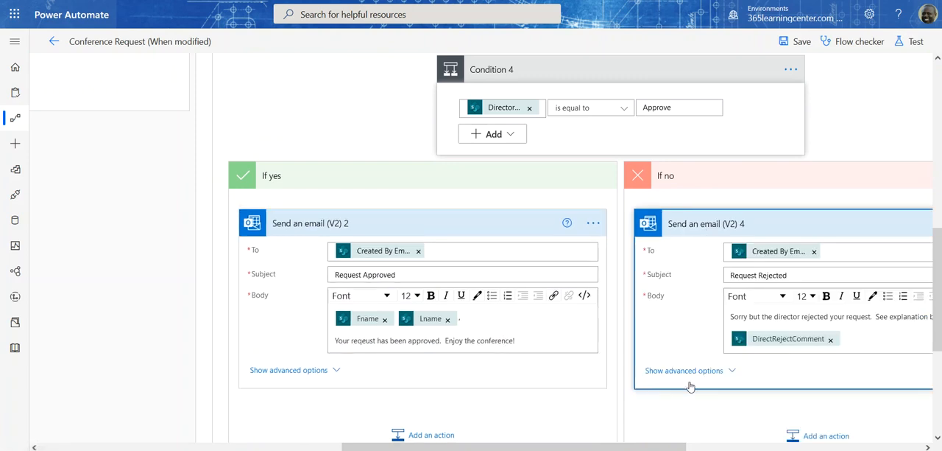
{"action": "scroll", "coordinate": [668, 435], "scroll_direction": "right", "scroll_amount": 5}
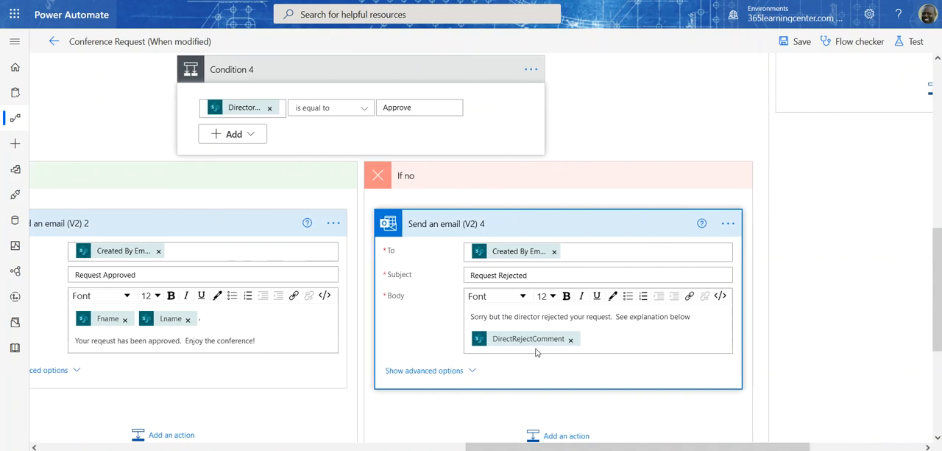
{"action": "scroll", "coordinate": [602, 376], "scroll_direction": "down", "scroll_amount": 3}
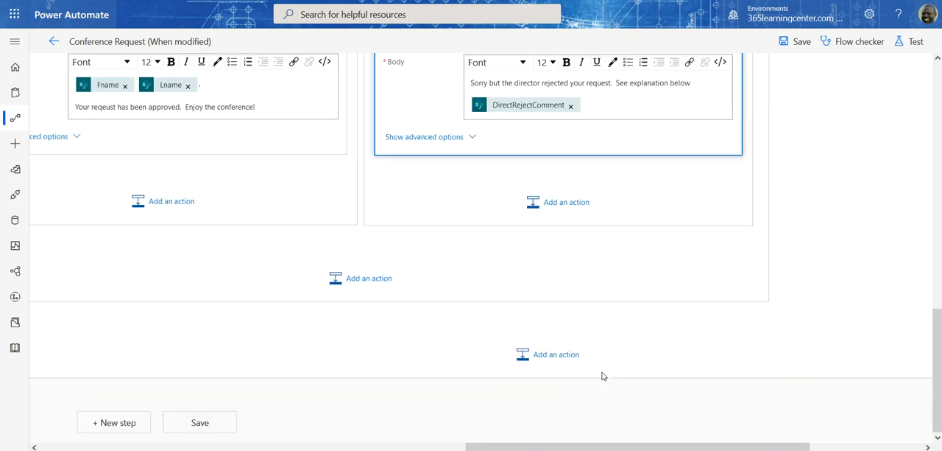
{"action": "scroll", "coordinate": [603, 376], "scroll_direction": "up", "scroll_amount": 2}
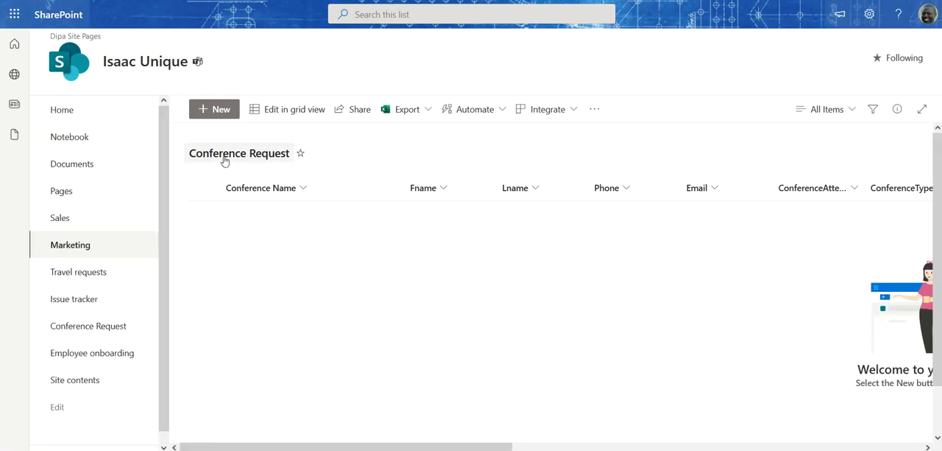
Step: Create a new item in SharePoint's Conference Request list with the Conference Name REACT Conference
{"action": "left_click", "coordinate": [220, 113]}
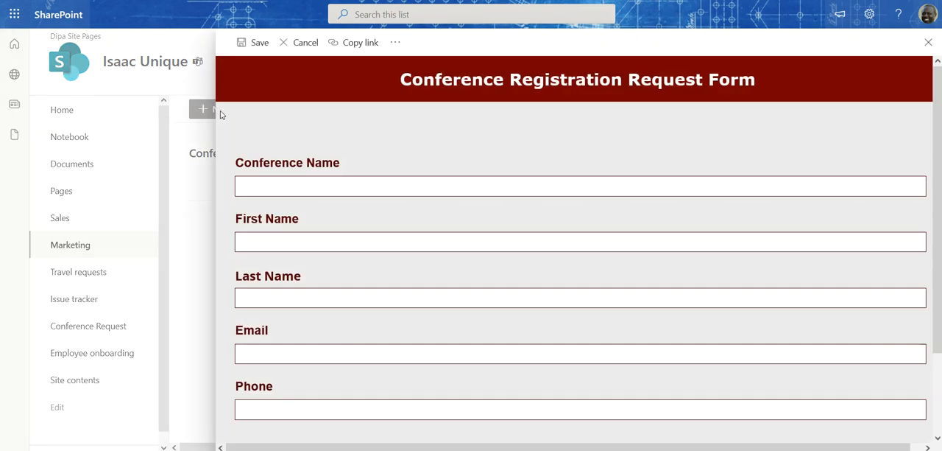
{"action": "left_click", "coordinate": [319, 192]}
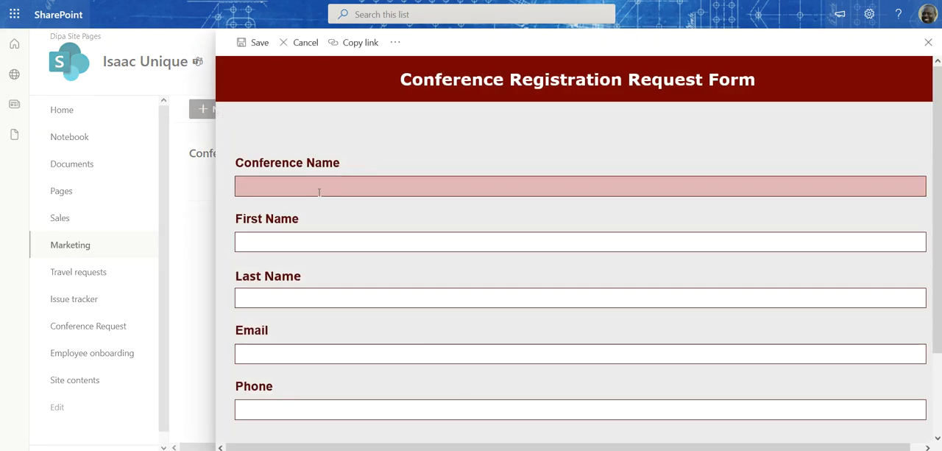
{"action": "type", "text": "REACT"}
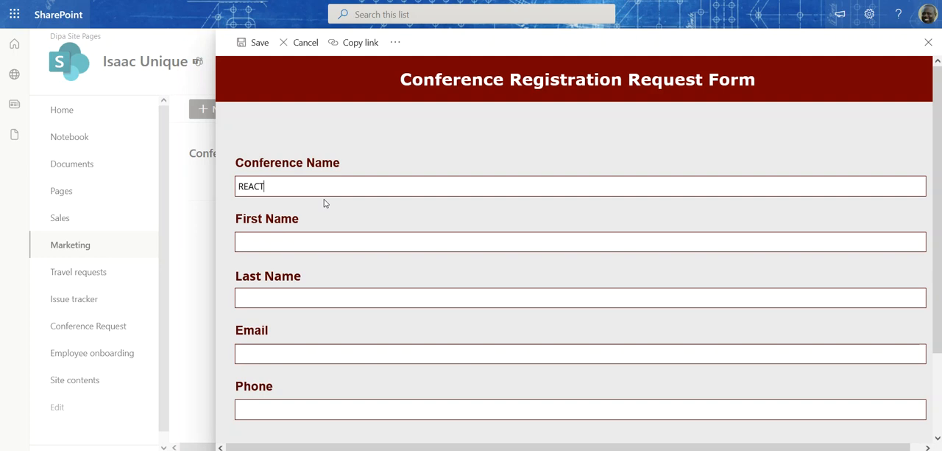
{"action": "type", "text": " Conference"}
Step: Fill in the requester's first name, last name, email and phone number, and save the request
{"action": "left_click", "coordinate": [307, 244]}
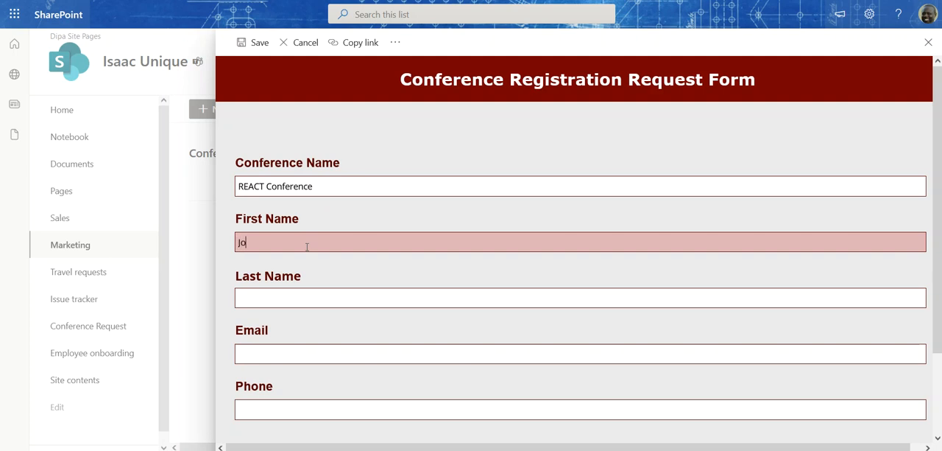
{"action": "key", "text": "Tab"}
{"action": "key", "text": "Tab"}
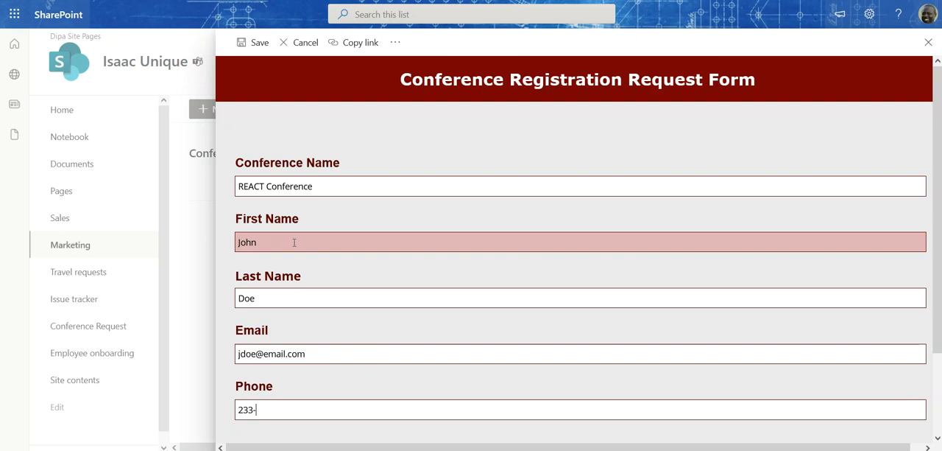
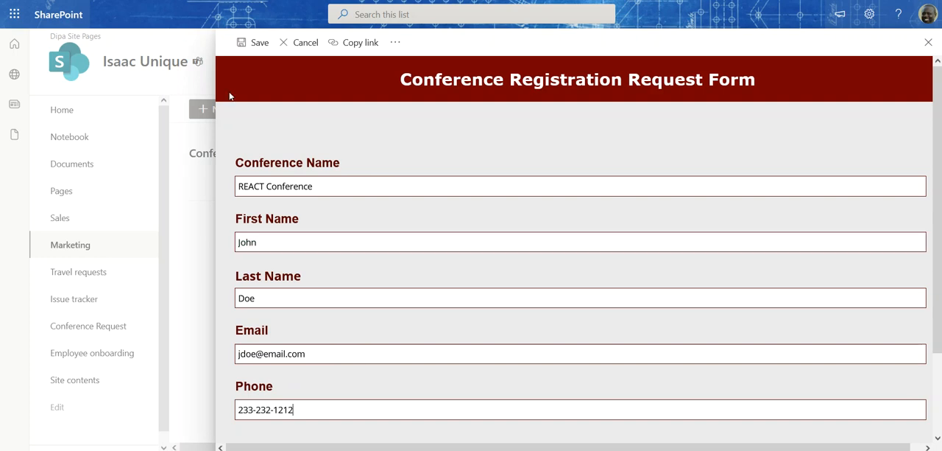
{"action": "left_click", "coordinate": [254, 43]}
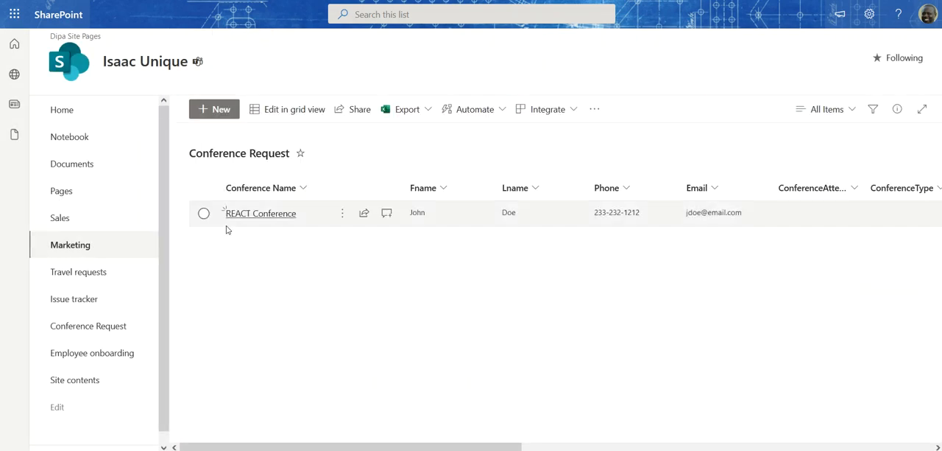
Step: Check the new request's columns in the list and look through the Outlook inbox for the flow emails
{"action": "left_click_drag", "start_coordinate": [251, 447], "coordinate": [263, 383]}
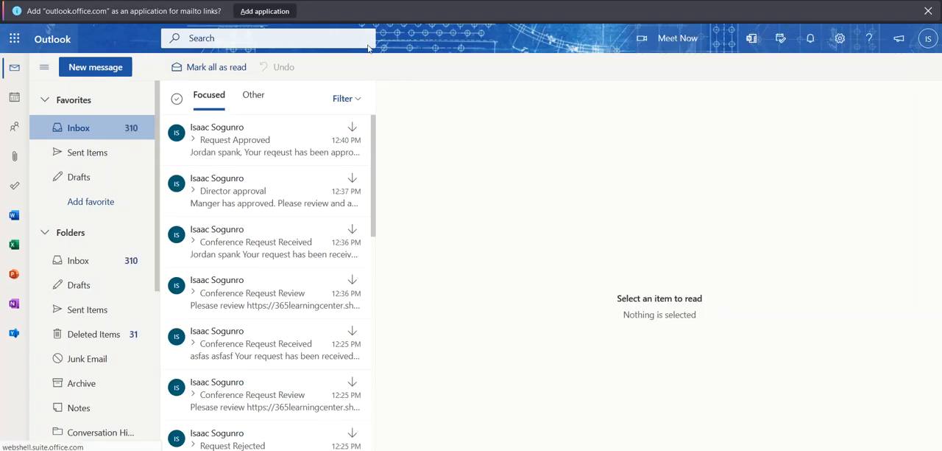
{"action": "left_click_drag", "start_coordinate": [221, 0], "coordinate": [941, 100]}
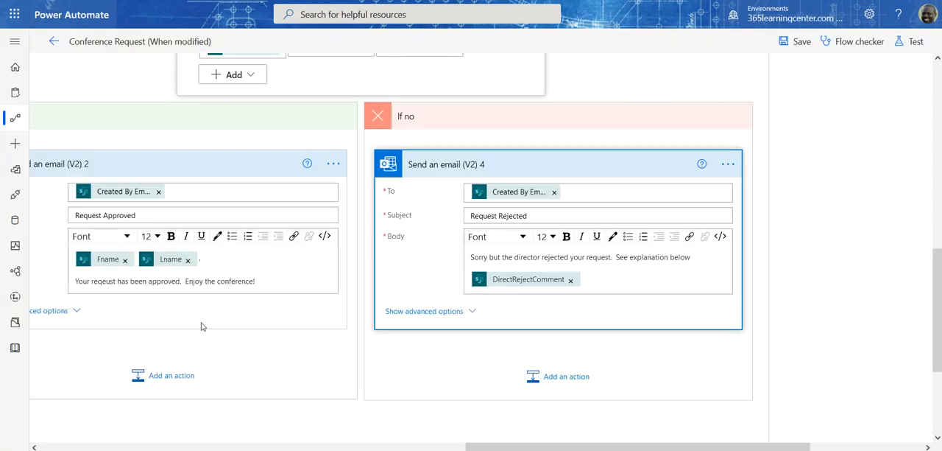
Step: Save the Conference Request (When modified) flow in Power Automate and return to its details page
{"action": "left_click_drag", "start_coordinate": [495, 446], "coordinate": [73, 447]}
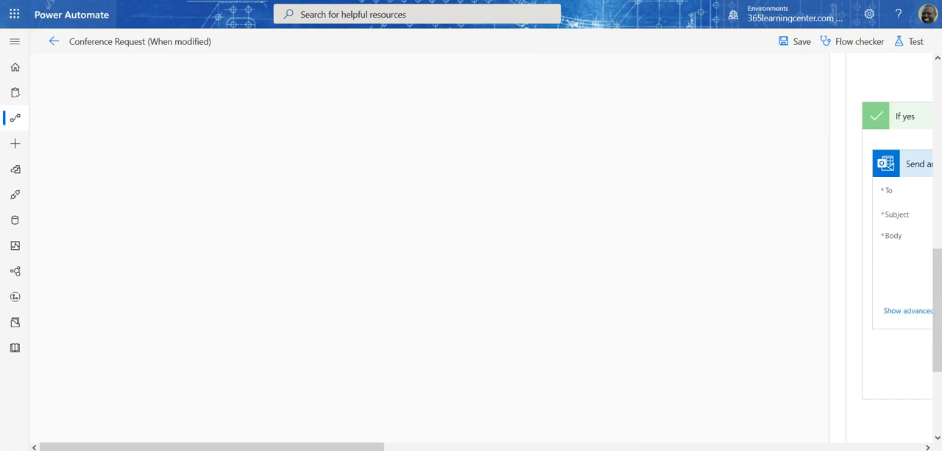
{"action": "scroll", "coordinate": [246, 269], "scroll_direction": "up", "scroll_amount": 5}
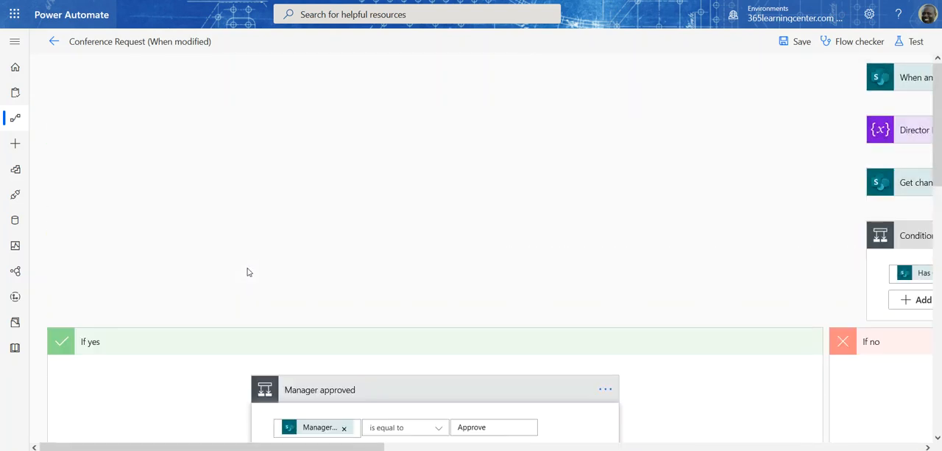
{"action": "left_click", "coordinate": [55, 41]}
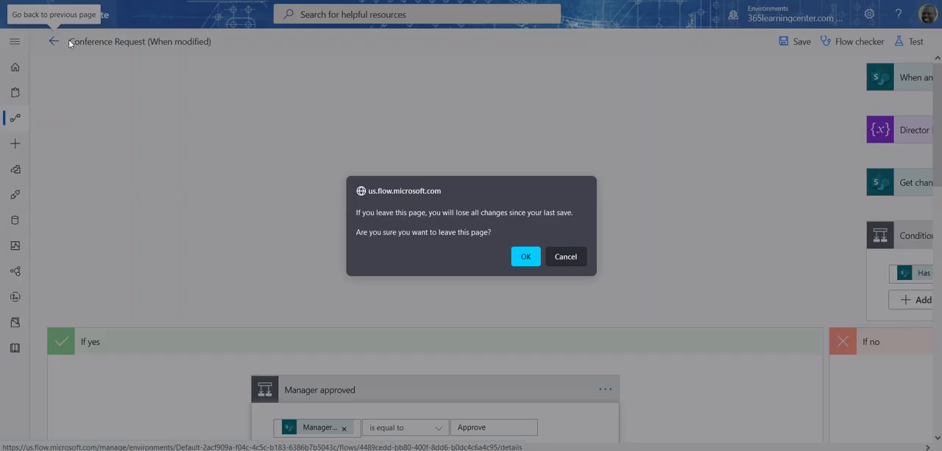
{"action": "left_click", "coordinate": [576, 261]}
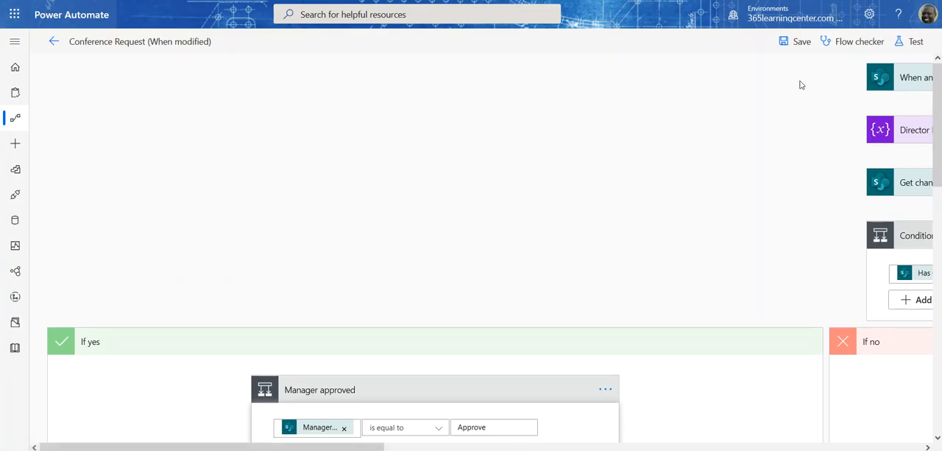
{"action": "left_click", "coordinate": [797, 41]}
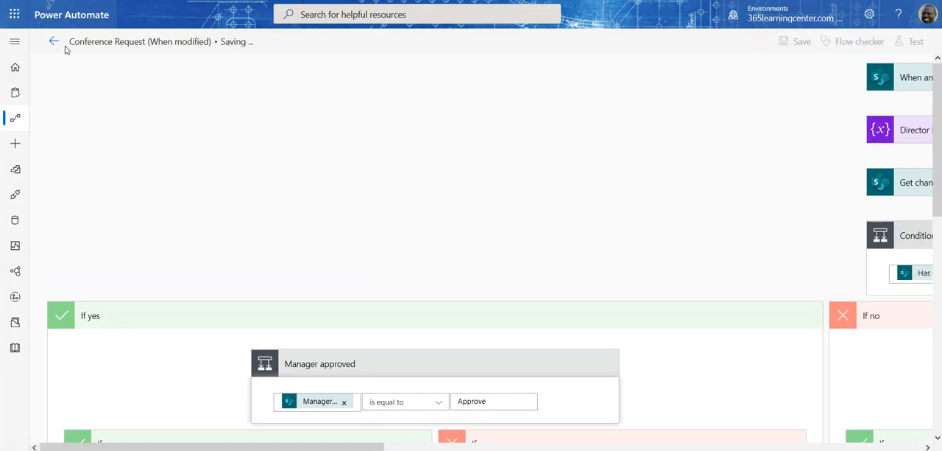
{"action": "left_click", "coordinate": [53, 42]}
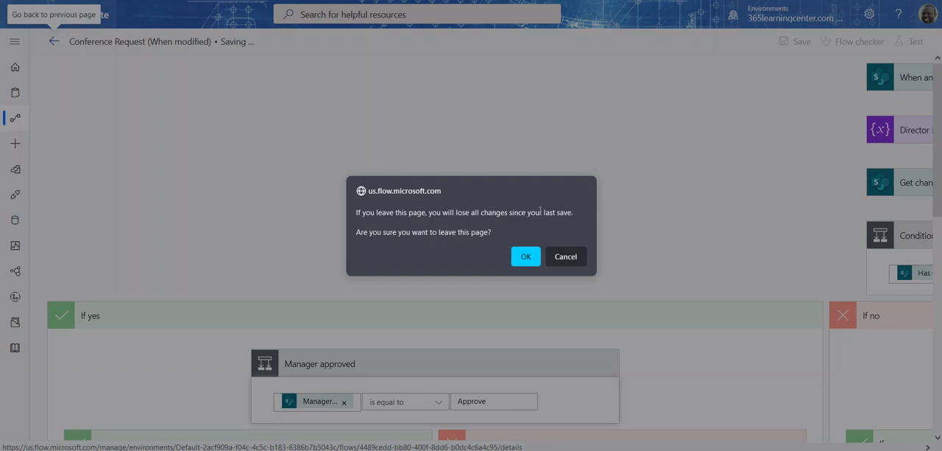
{"action": "left_click", "coordinate": [567, 259]}
{"action": "left_click", "coordinate": [53, 41]}
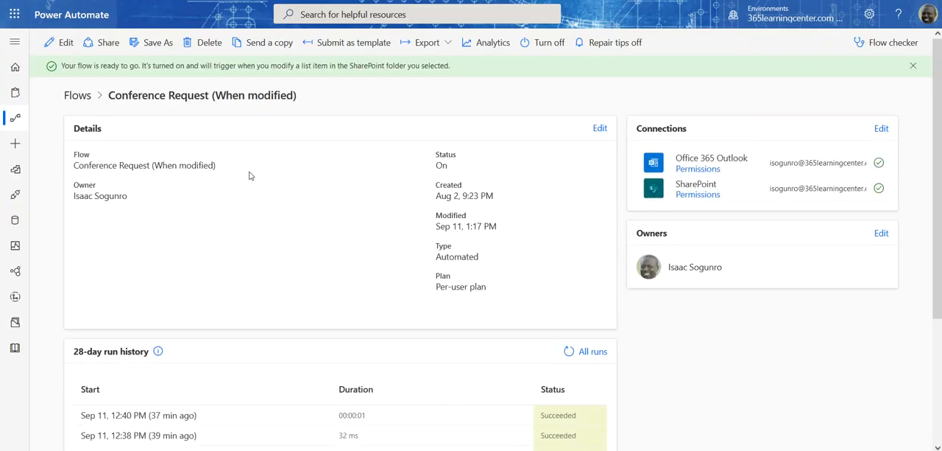
Step: Check the flow's 28-day run history, reload the page to look for new runs, and return to the list of cloud flows
{"action": "scroll", "coordinate": [286, 311], "scroll_direction": "down", "scroll_amount": 2}
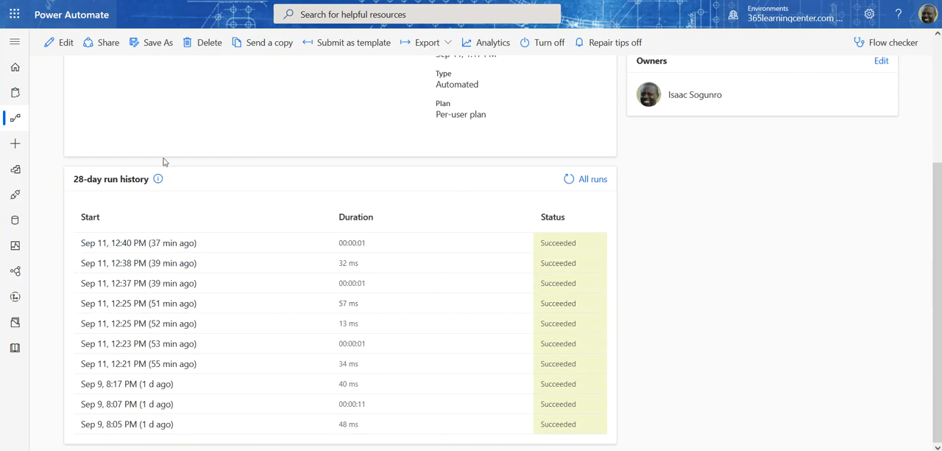
{"action": "left_click", "coordinate": [81, 13]}
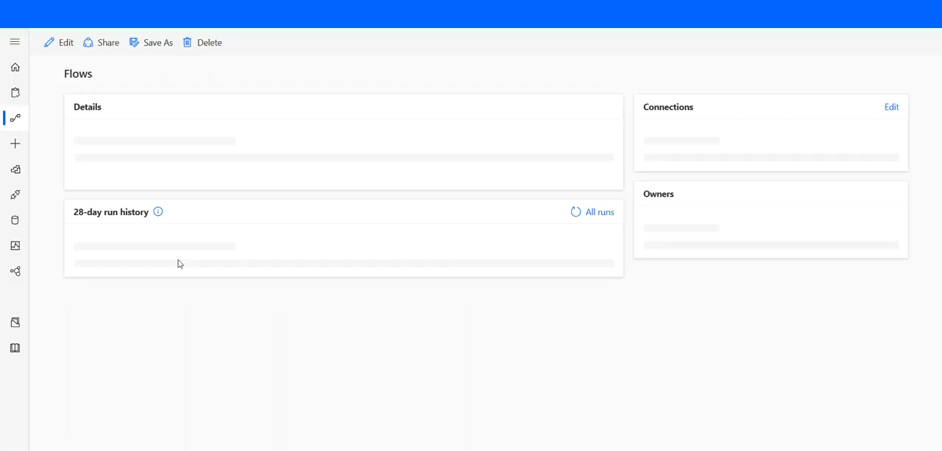
{"action": "scroll", "coordinate": [184, 271], "scroll_direction": "down", "scroll_amount": 1}
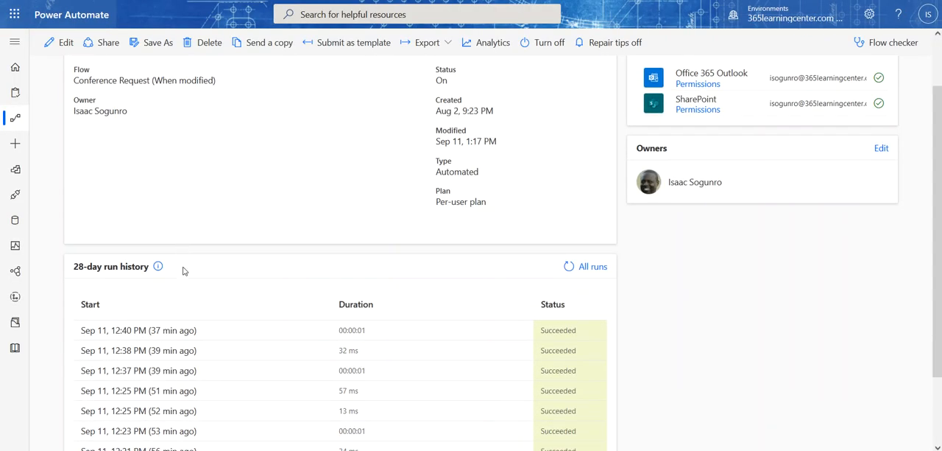
{"action": "scroll", "coordinate": [184, 271], "scroll_direction": "up", "scroll_amount": 2}
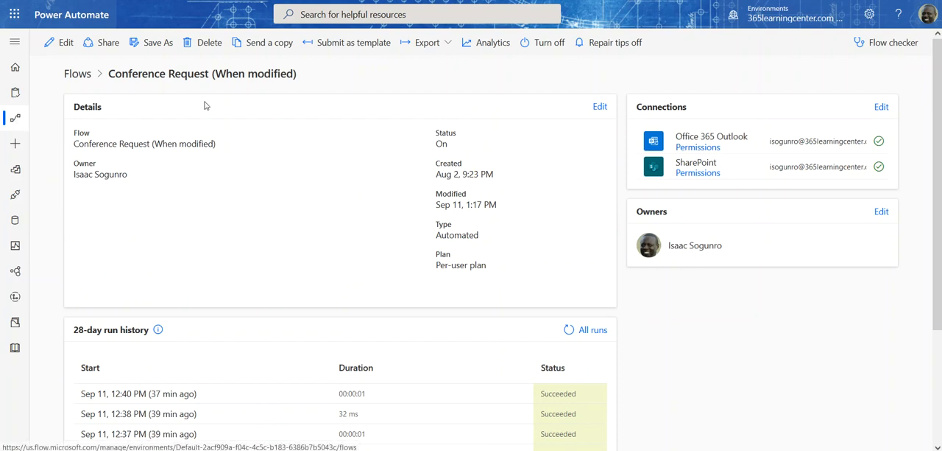
{"action": "left_click", "coordinate": [16, 125]}
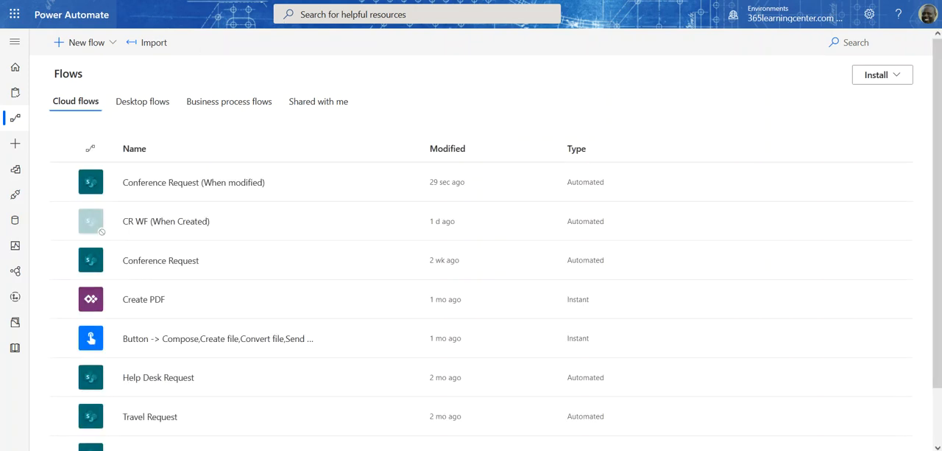
Step: Switch to the Outlook inbox and read the new request-received and request-review emails
{"action": "left_click_drag", "start_coordinate": [941, 156], "coordinate": [314, 125]}
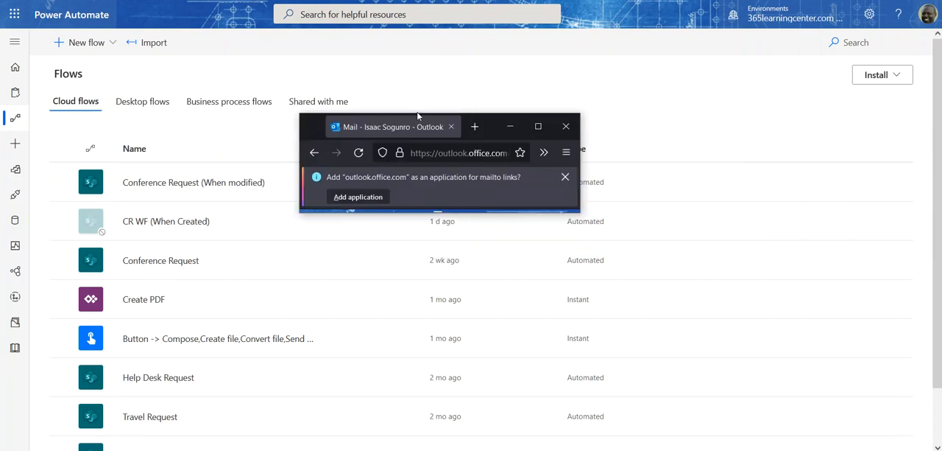
{"action": "left_click", "coordinate": [541, 124]}
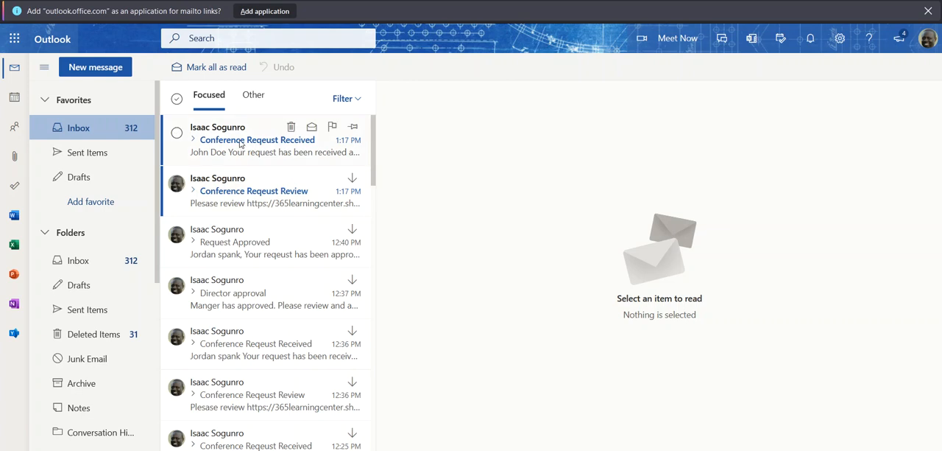
{"action": "left_click", "coordinate": [243, 199]}
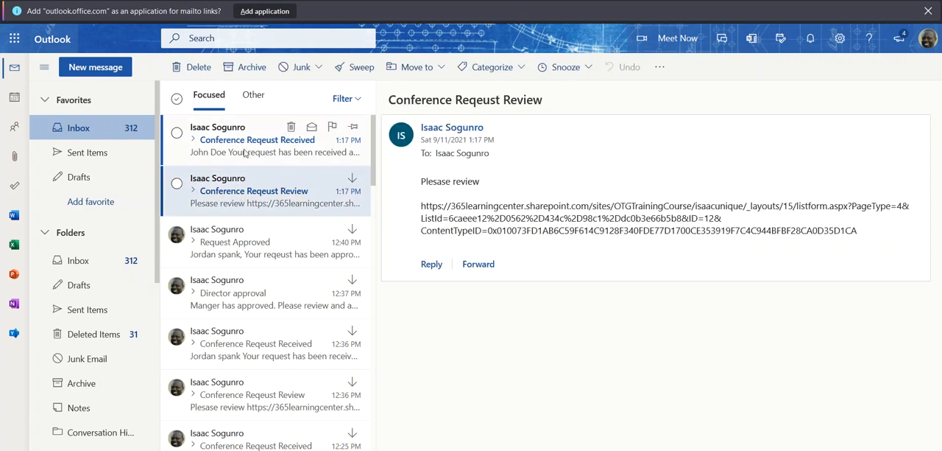
{"action": "left_click", "coordinate": [245, 153]}
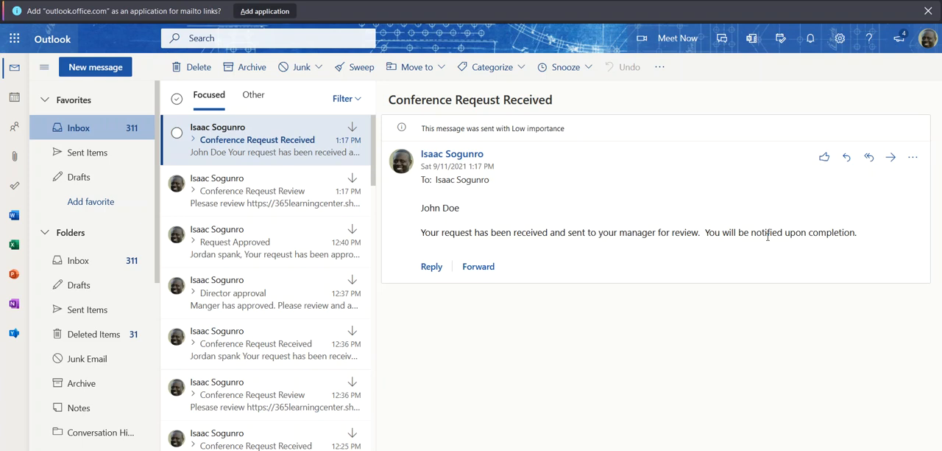
{"action": "left_click", "coordinate": [274, 189]}
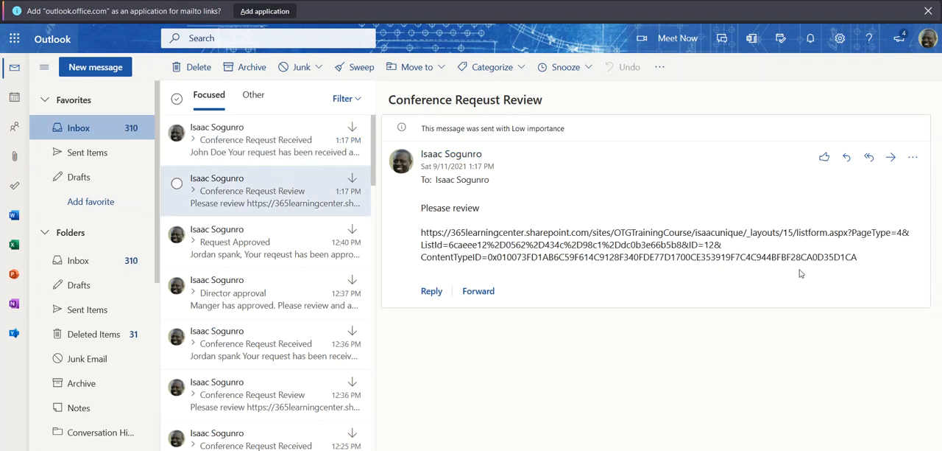
Step: Open the SharePoint link from the review email in a new browser tab and look over the REACT Conference request form
{"action": "left_click_drag", "start_coordinate": [859, 260], "coordinate": [417, 235]}
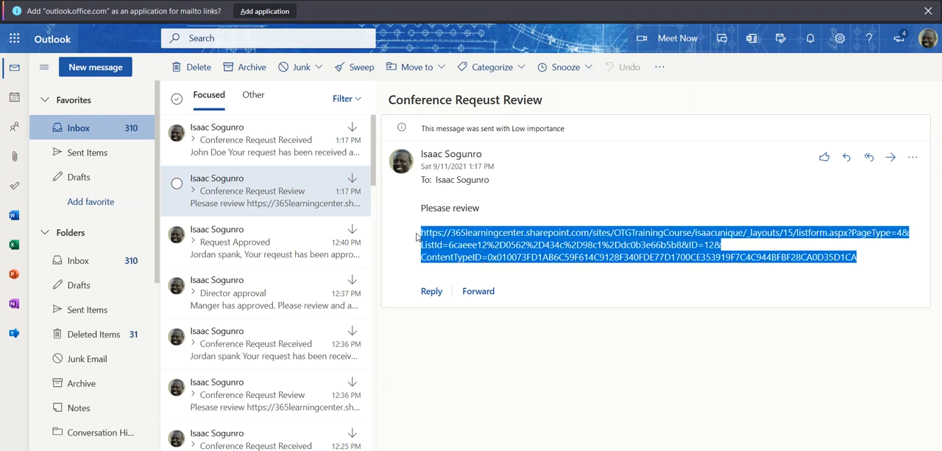
{"action": "key", "text": "ctrl+t"}
{"action": "key", "text": "ctrl+v"}
{"action": "key", "text": "Return"}
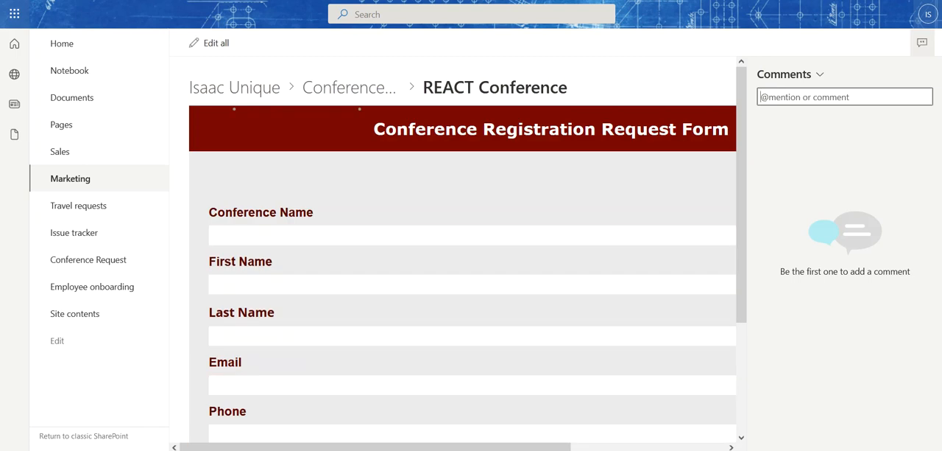
{"action": "scroll", "coordinate": [410, 207], "scroll_direction": "down", "scroll_amount": 3}
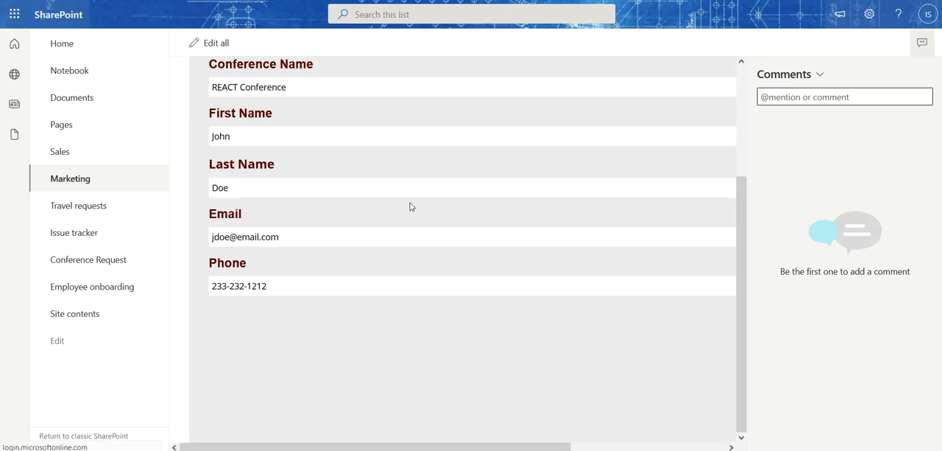
{"action": "scroll", "coordinate": [411, 207], "scroll_direction": "up", "scroll_amount": 2}
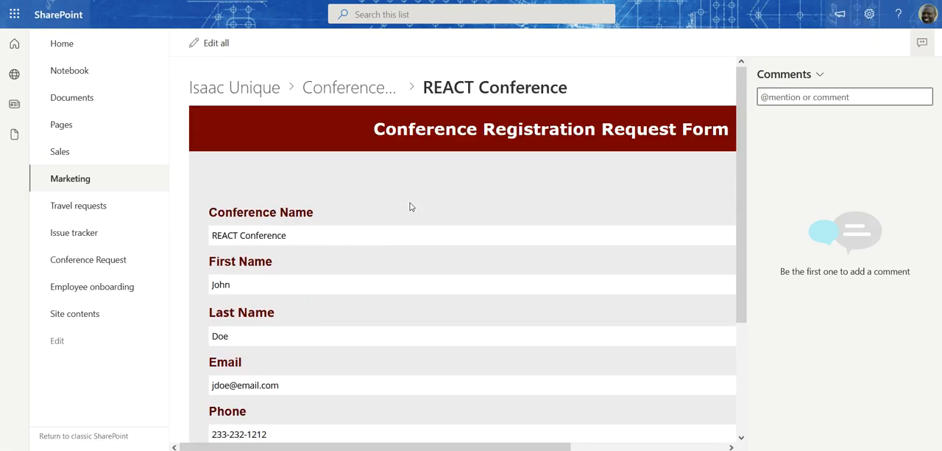
{"action": "scroll", "coordinate": [410, 206], "scroll_direction": "down", "scroll_amount": 2}
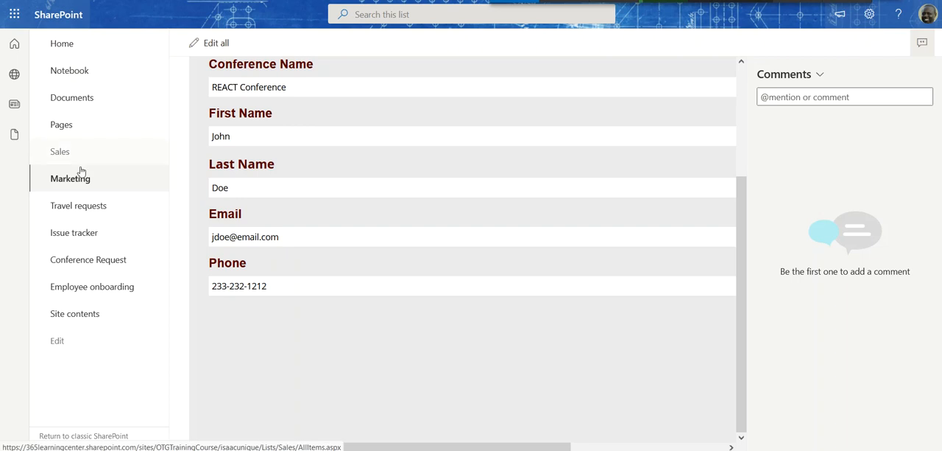
Step: Open the site contents in a new tab and go to the Form Access Level list
{"action": "right_click", "coordinate": [70, 315]}
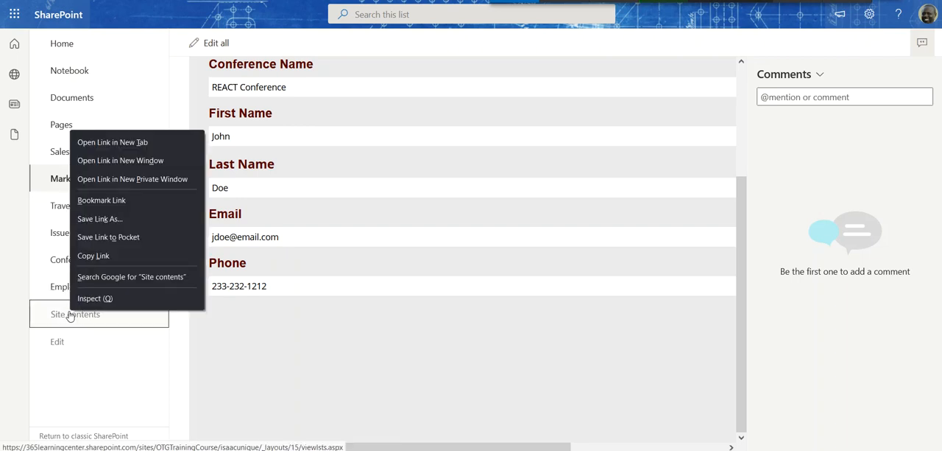
{"action": "left_click", "coordinate": [129, 143]}
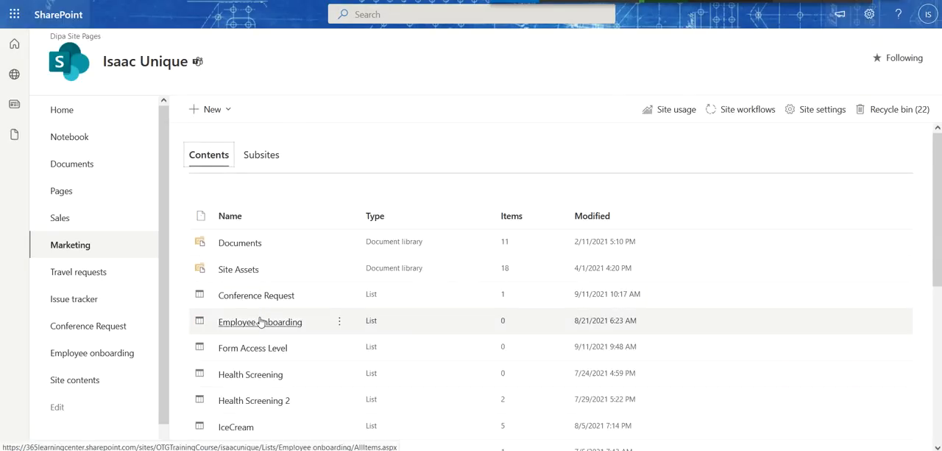
{"action": "left_click", "coordinate": [261, 349]}
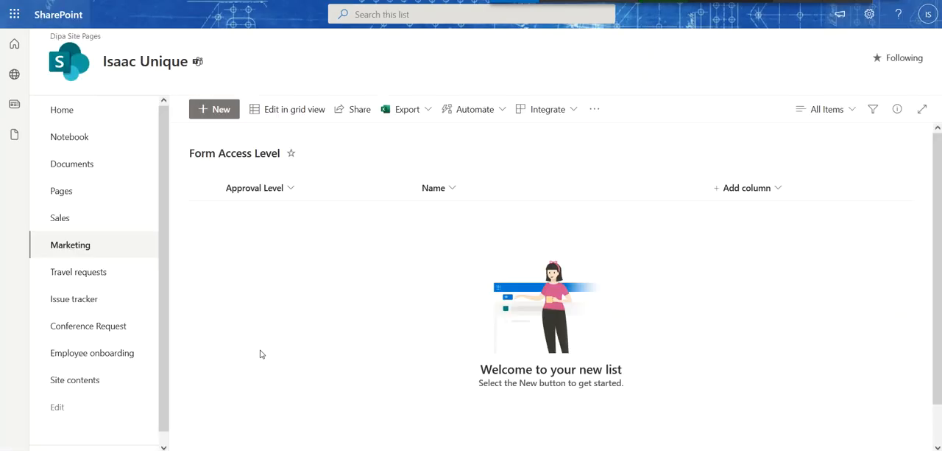
Step: Create a Form Access Level item with Approval Level Manager and fill in the approver's name
{"action": "left_click", "coordinate": [206, 114]}
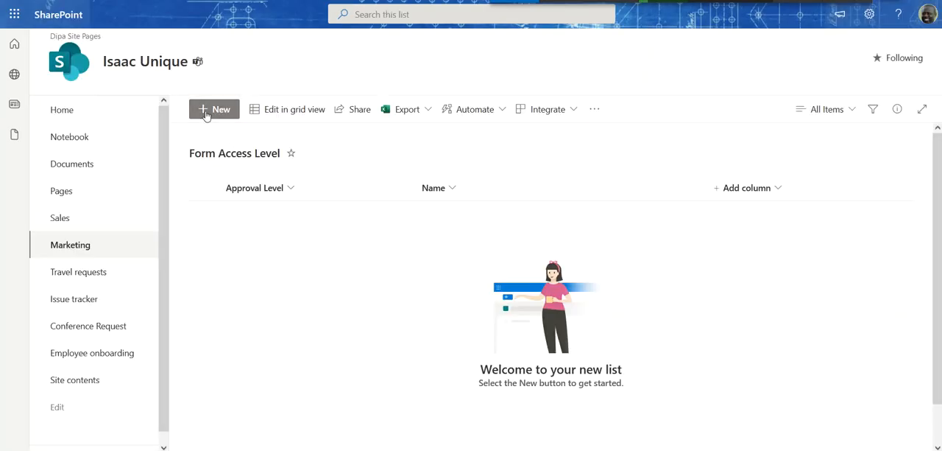
{"action": "left_click", "coordinate": [542, 145]}
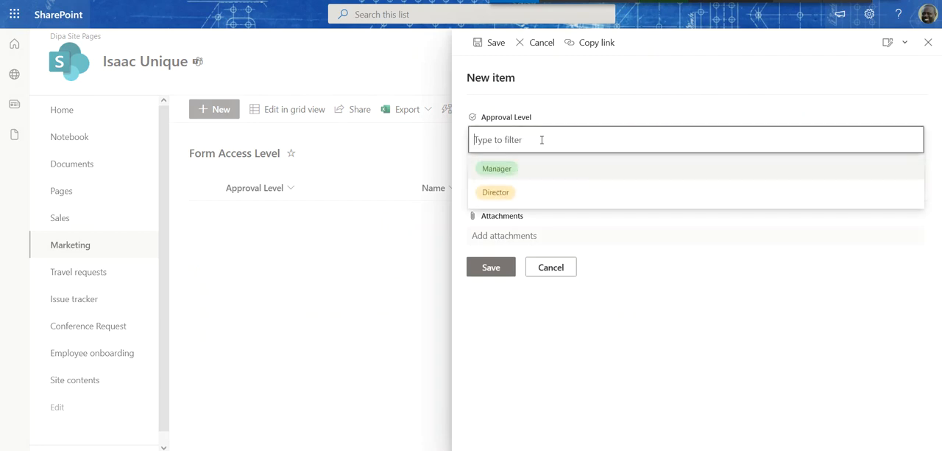
{"action": "left_click", "coordinate": [507, 168]}
{"action": "left_click", "coordinate": [508, 181]}
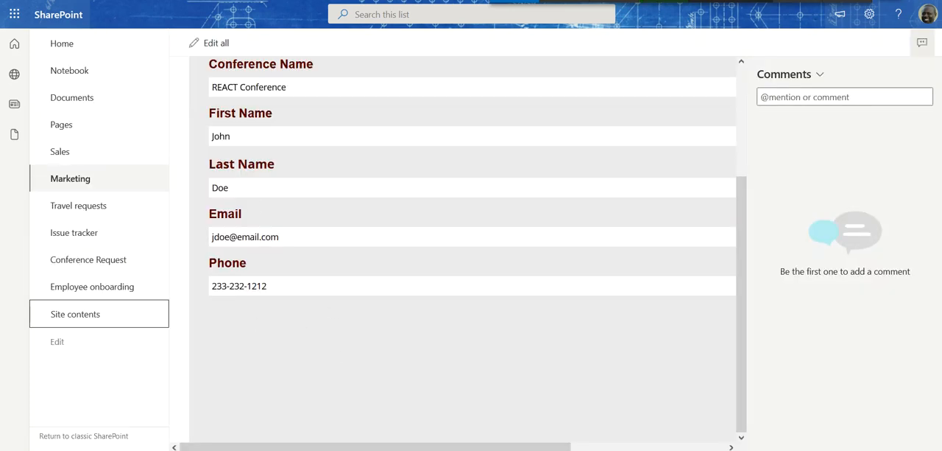
Step: Reload the REACT Conference request form, set Manager Approval to Approve, and save the item
{"action": "key", "text": "F5"}
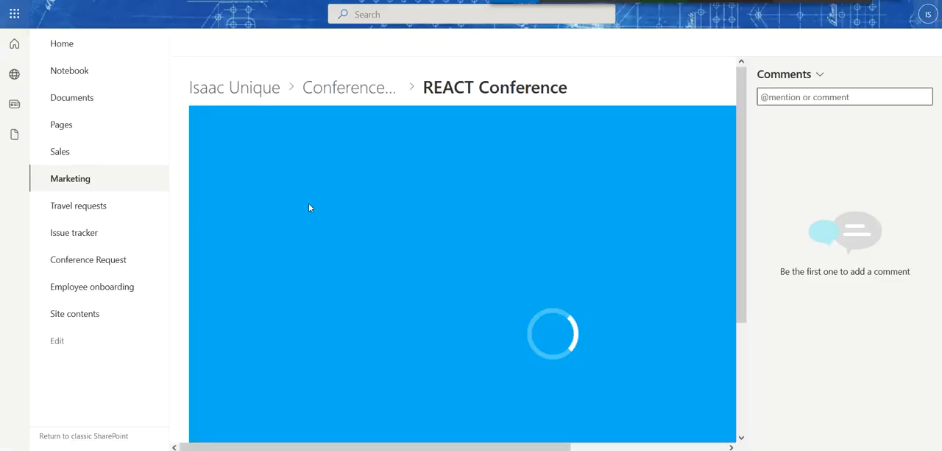
{"action": "scroll", "coordinate": [398, 277], "scroll_direction": "down", "scroll_amount": 2}
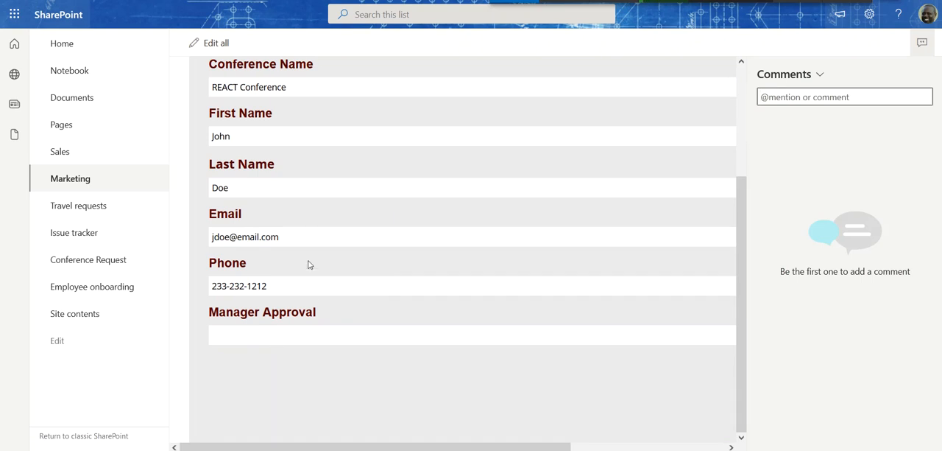
{"action": "scroll", "coordinate": [310, 265], "scroll_direction": "up", "scroll_amount": 2}
{"action": "left_click", "coordinate": [218, 48]}
{"action": "scroll", "coordinate": [366, 289], "scroll_direction": "down", "scroll_amount": 2}
{"action": "left_click", "coordinate": [336, 365]}
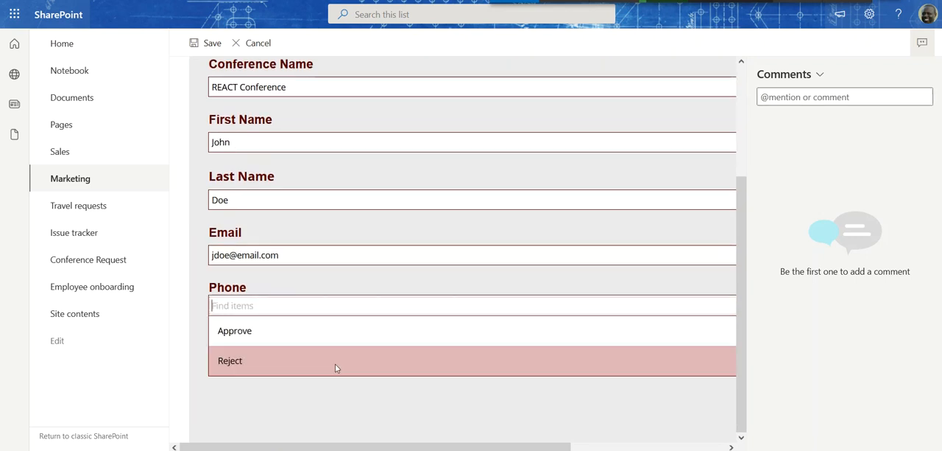
{"action": "left_click", "coordinate": [321, 334]}
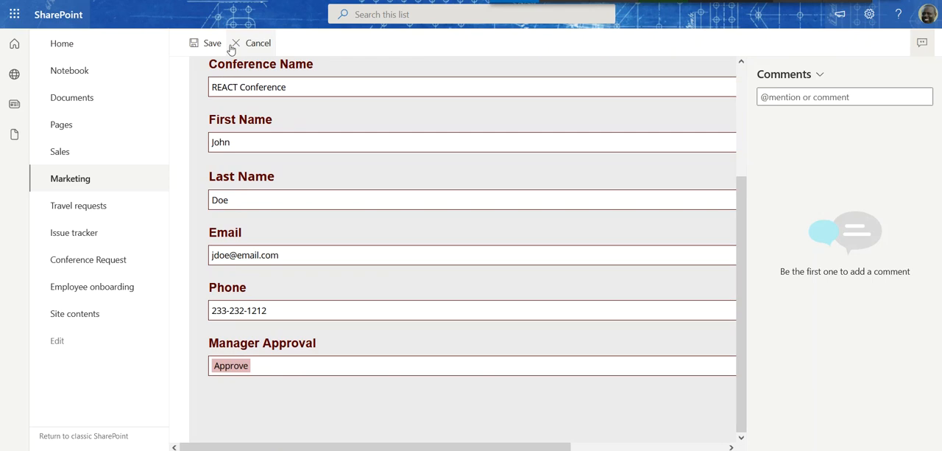
{"action": "left_click", "coordinate": [205, 44]}
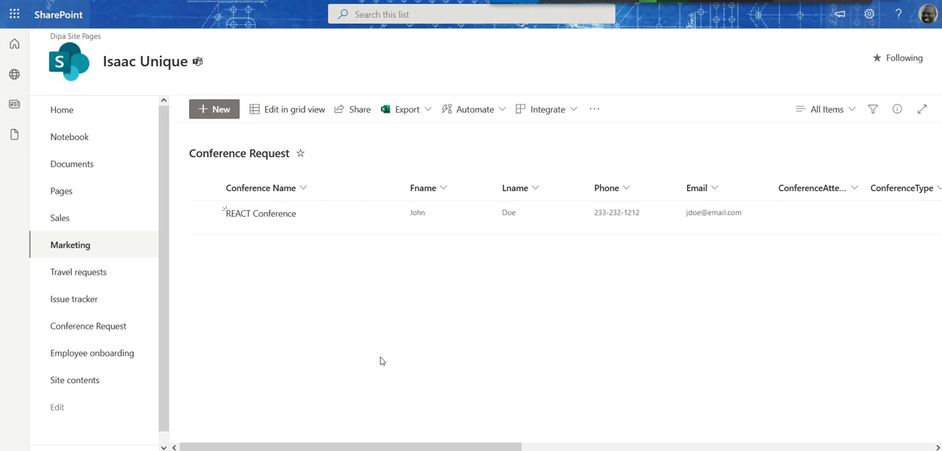
Step: Switch to Power Automate, inspect the flow's Sep 11, 1:18 PM run, and return to the flow's details page
{"action": "mouse_move", "coordinate": [347, 450]}
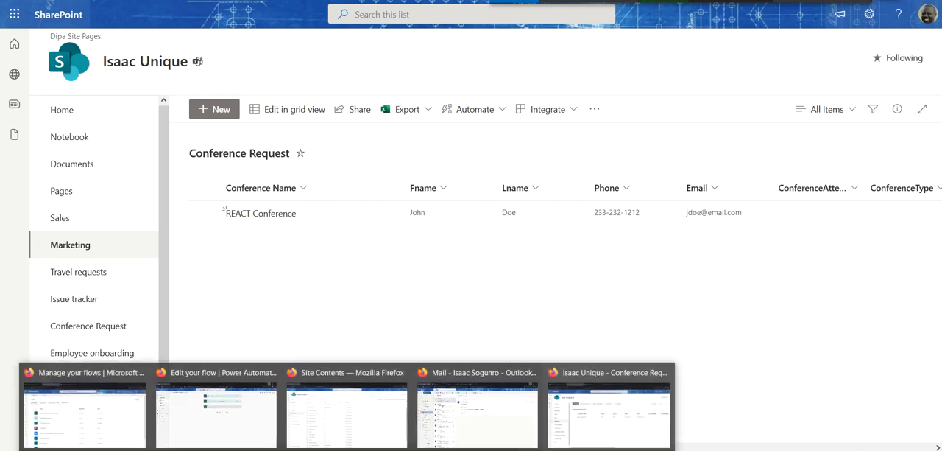
{"action": "left_click", "coordinate": [237, 388]}
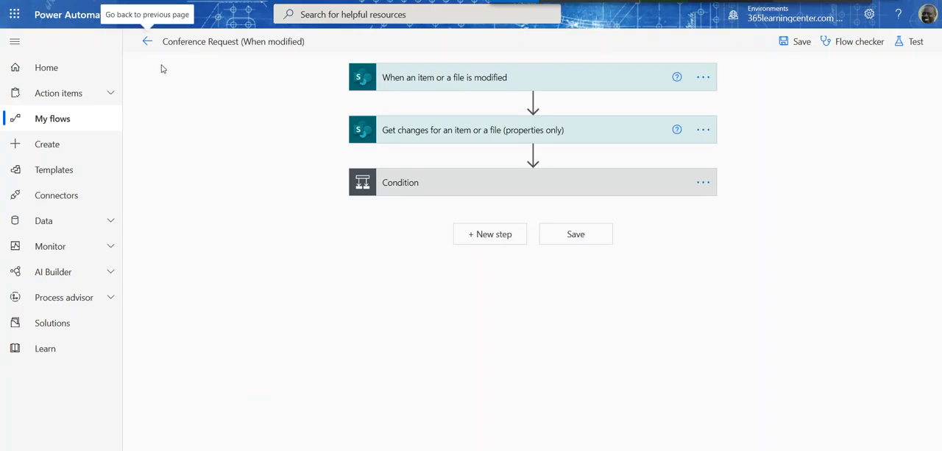
{"action": "left_click", "coordinate": [147, 41]}
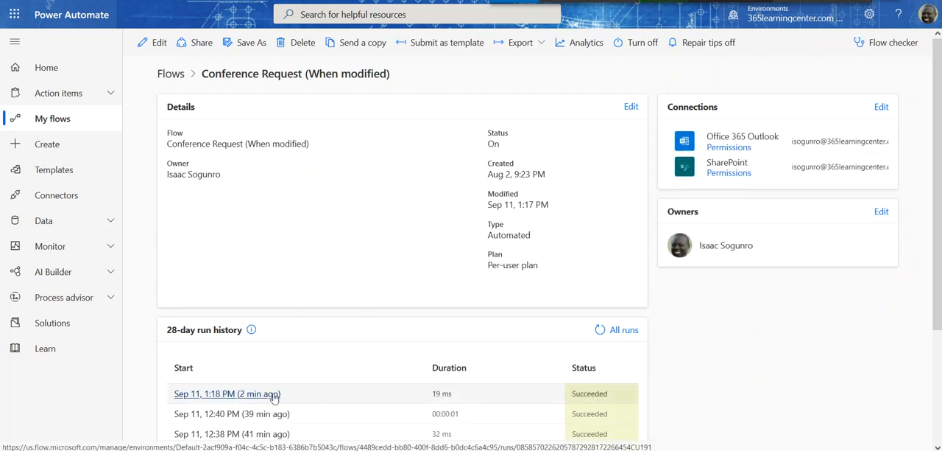
{"action": "left_click", "coordinate": [249, 394]}
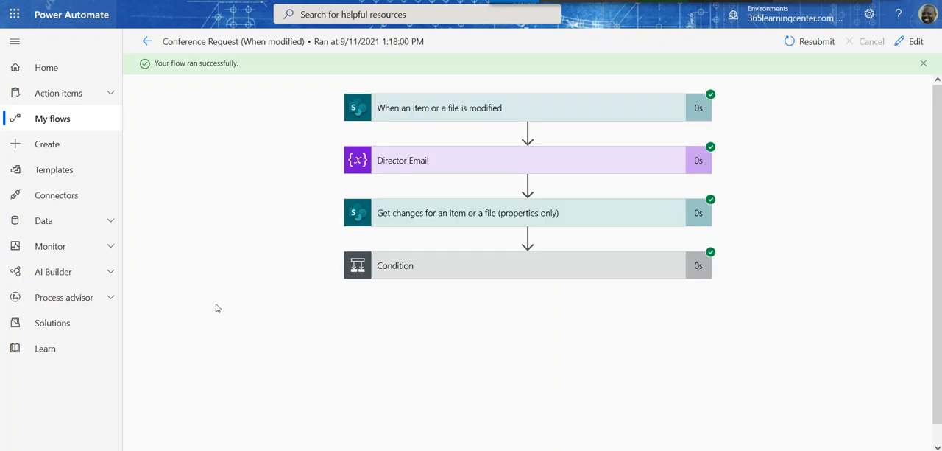
{"action": "left_click", "coordinate": [148, 42]}
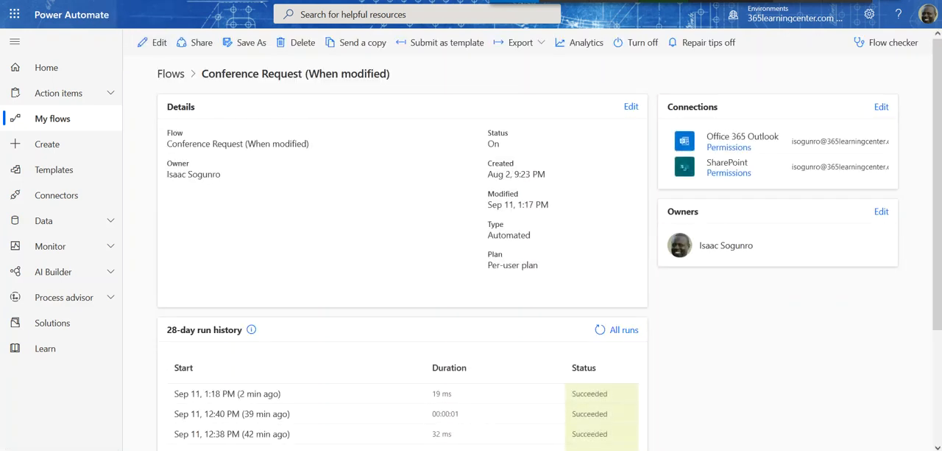
Step: Refresh the flow's details page, check the run history for new runs, and reopen the Sep 11, 1:18 PM run
{"action": "key", "text": "F5"}
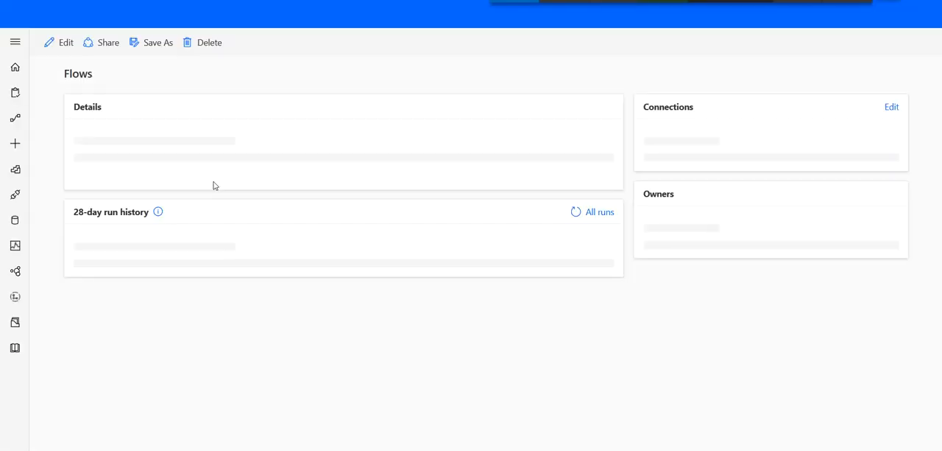
{"action": "scroll", "coordinate": [268, 287], "scroll_direction": "down", "scroll_amount": 3}
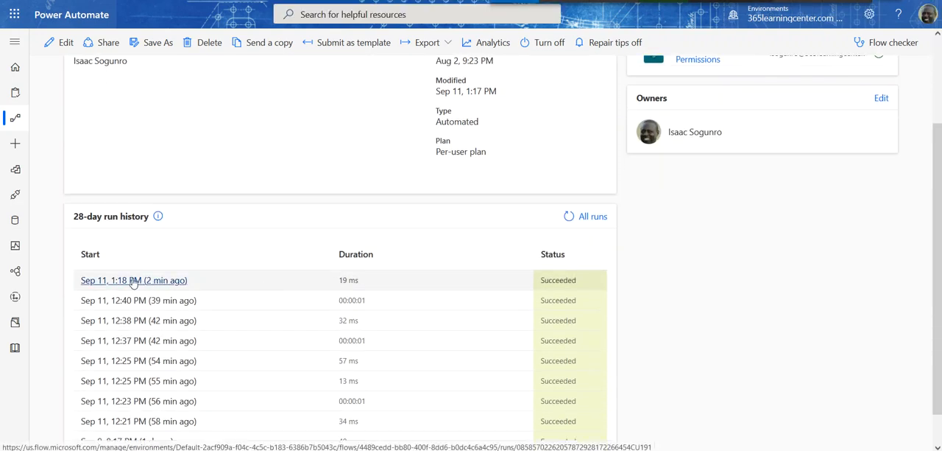
{"action": "left_click", "coordinate": [133, 280]}
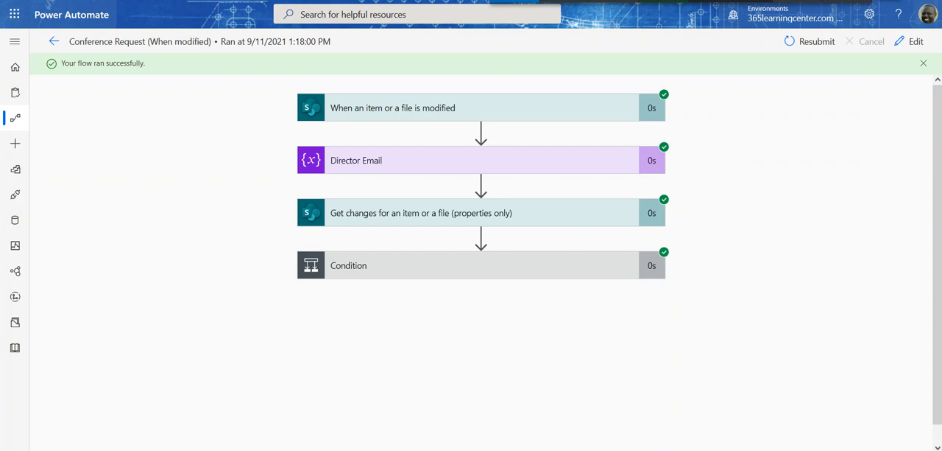
{"action": "mouse_move", "coordinate": [347, 450]}
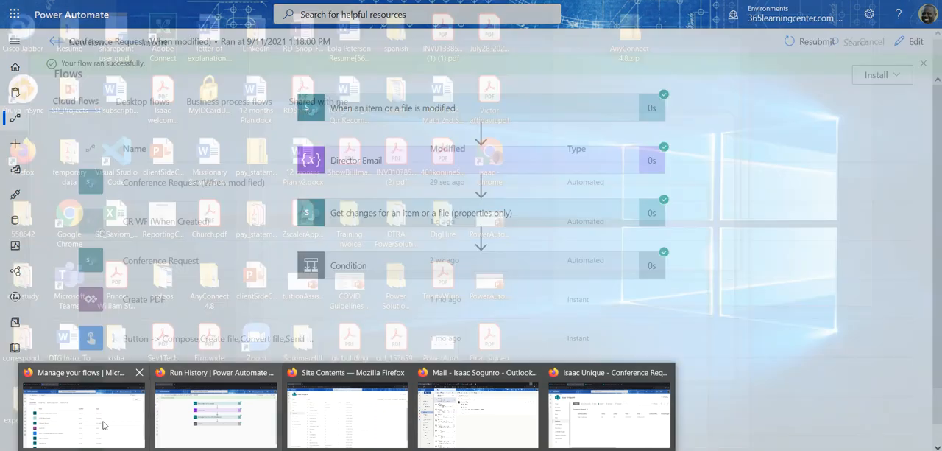
Step: Open Outlook from the Power Automate flows page and read the newest Director approval email
{"action": "mouse_move", "coordinate": [102, 425]}
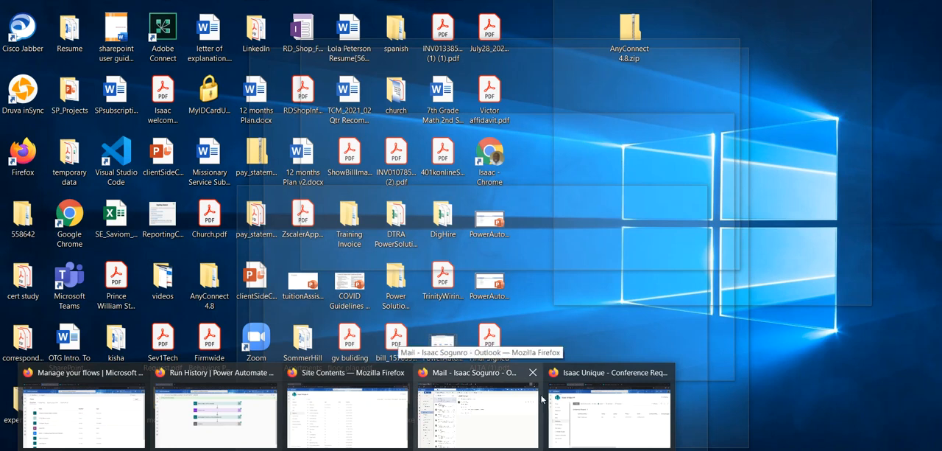
{"action": "mouse_move", "coordinate": [588, 395]}
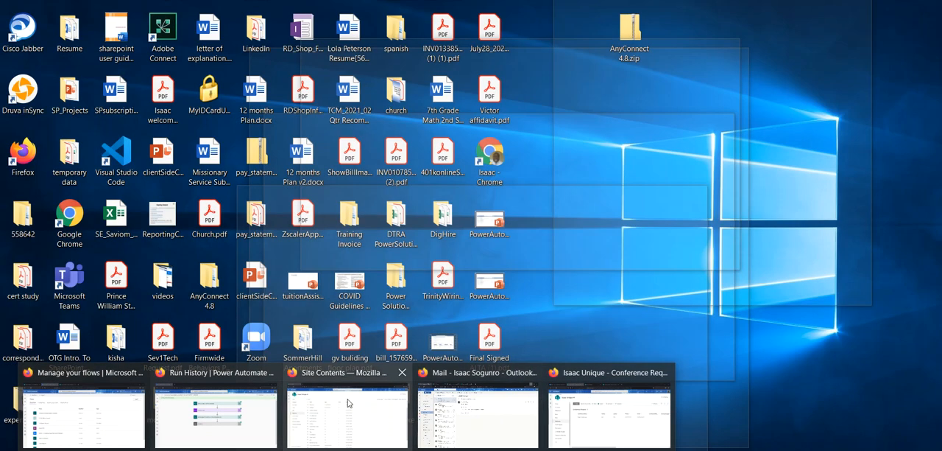
{"action": "mouse_move", "coordinate": [204, 409]}
{"action": "mouse_move", "coordinate": [142, 409]}
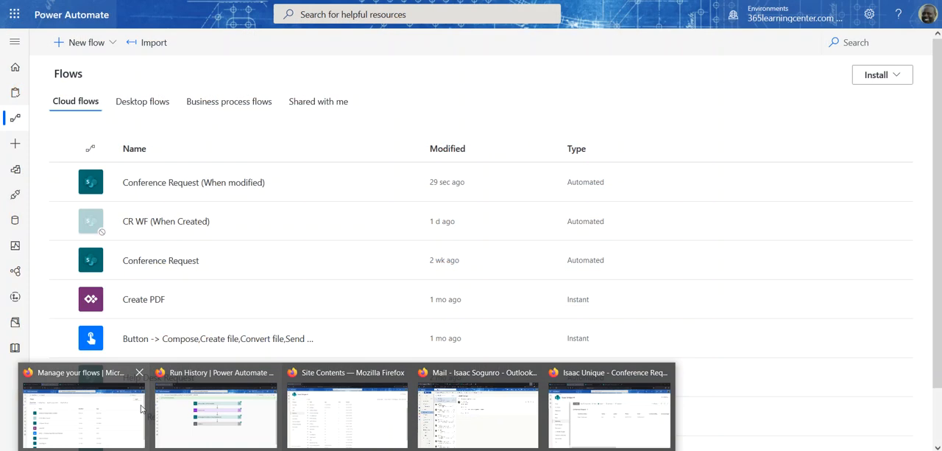
{"action": "left_click", "coordinate": [142, 409]}
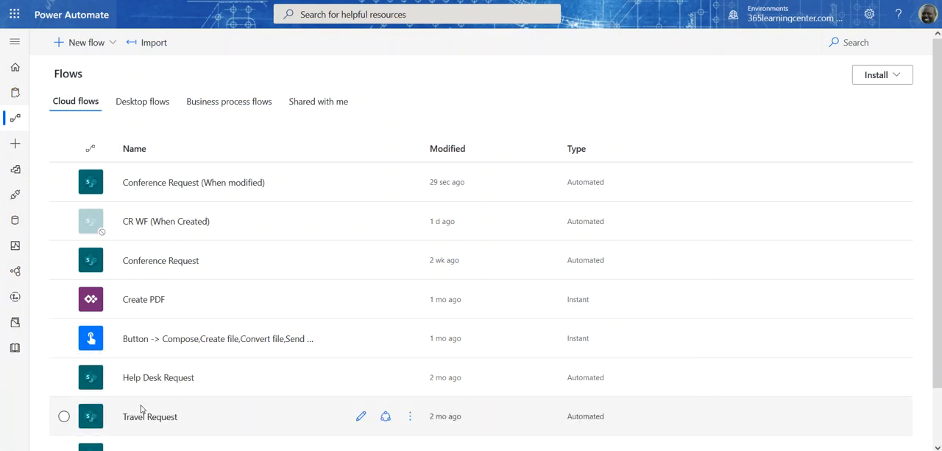
{"action": "left_click", "coordinate": [14, 14]}
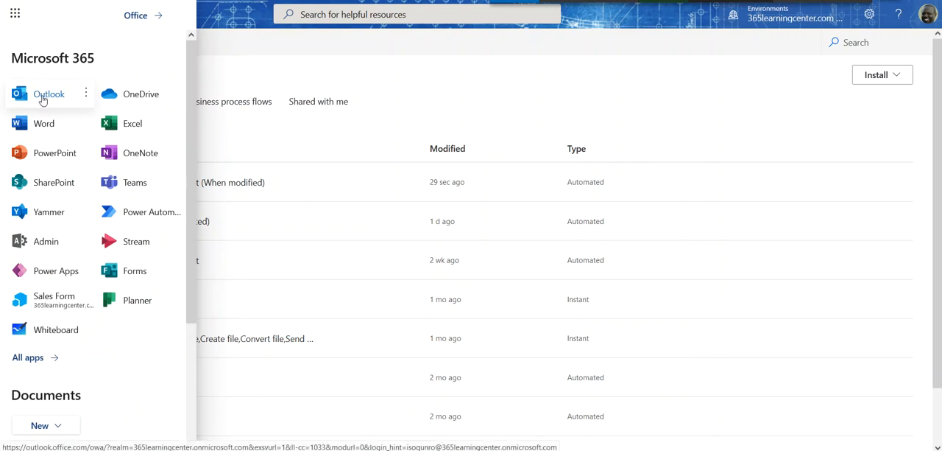
{"action": "left_click", "coordinate": [43, 98]}
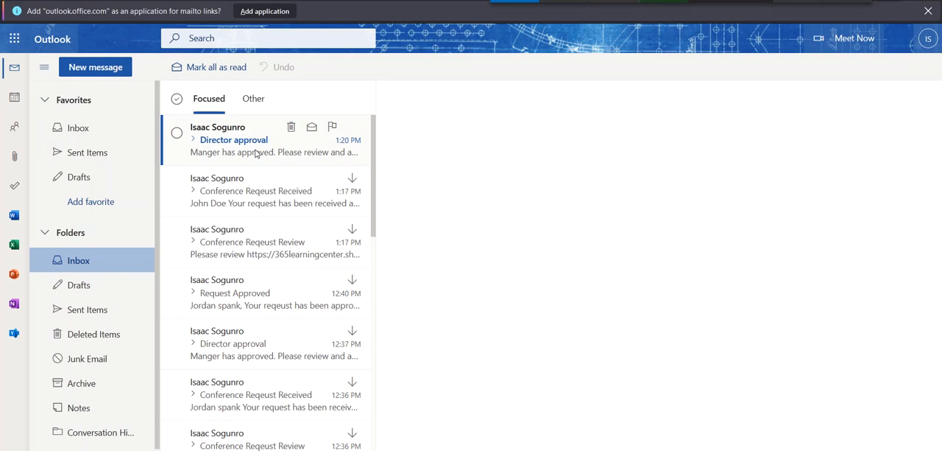
{"action": "left_click", "coordinate": [255, 150]}
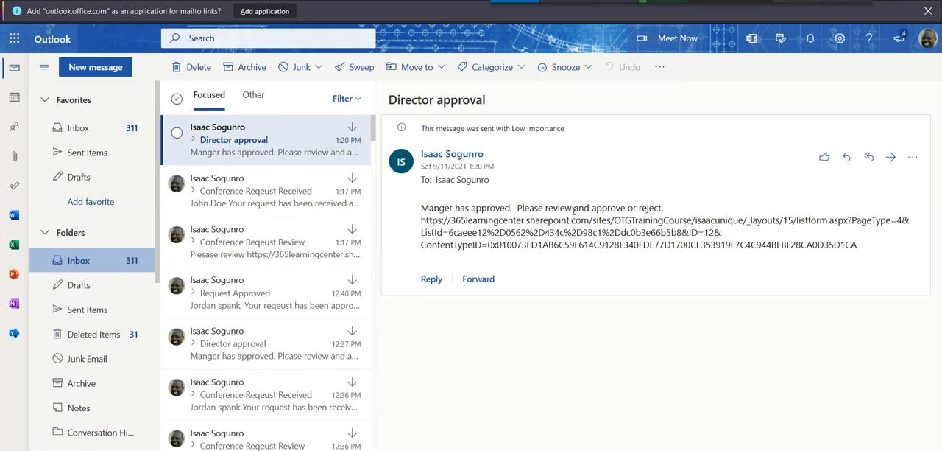
Step: Open the SharePoint request link from the Director approval email in a new browser tab and review the REACT Conference form's approval field
{"action": "left_click_drag", "start_coordinate": [859, 253], "coordinate": [412, 227]}
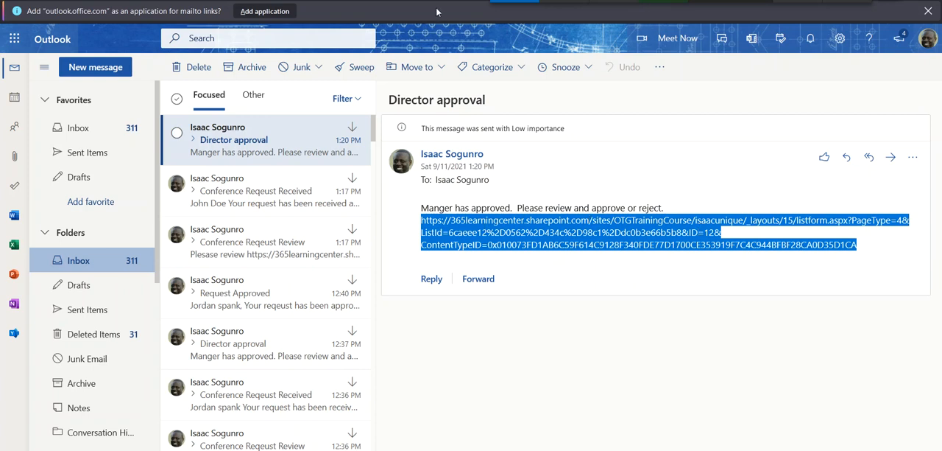
{"action": "key", "text": "ctrl+t"}
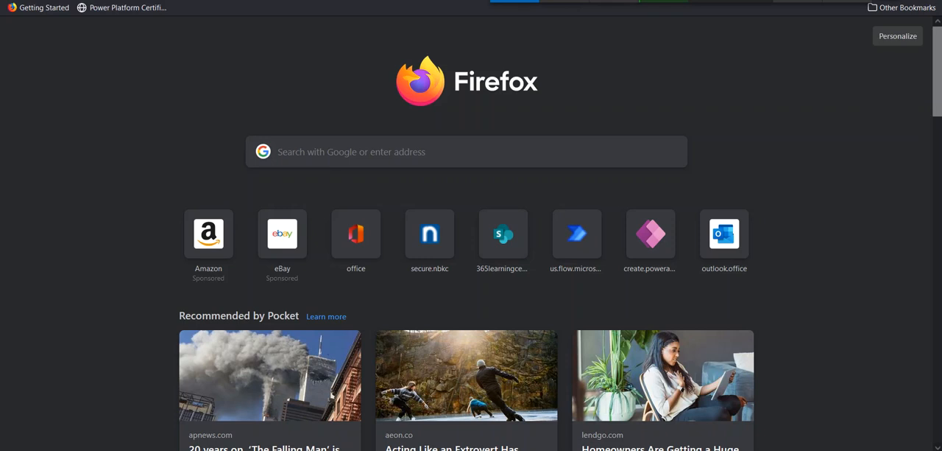
{"action": "key", "text": "ctrl+v"}
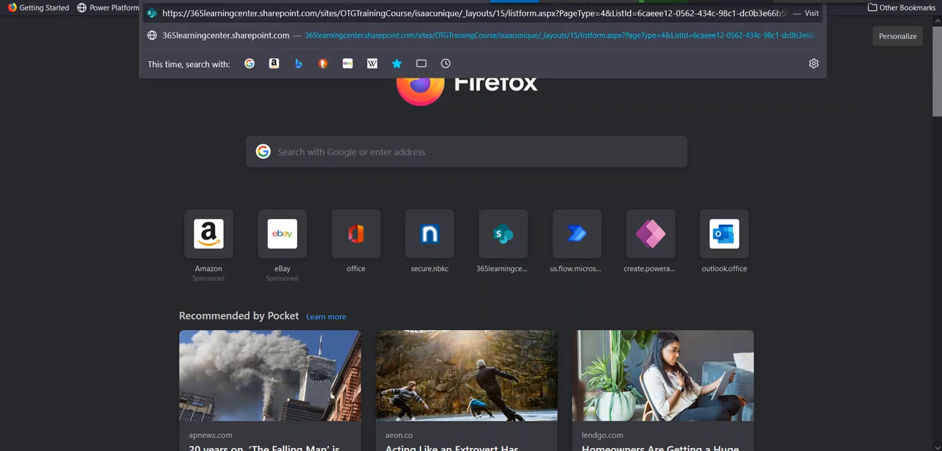
{"action": "key", "text": "Return"}
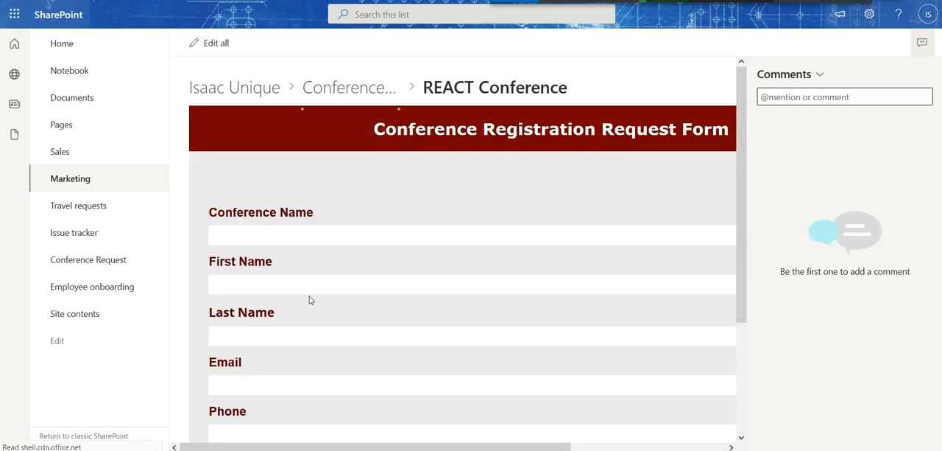
{"action": "scroll", "coordinate": [310, 297], "scroll_direction": "down", "scroll_amount": 2}
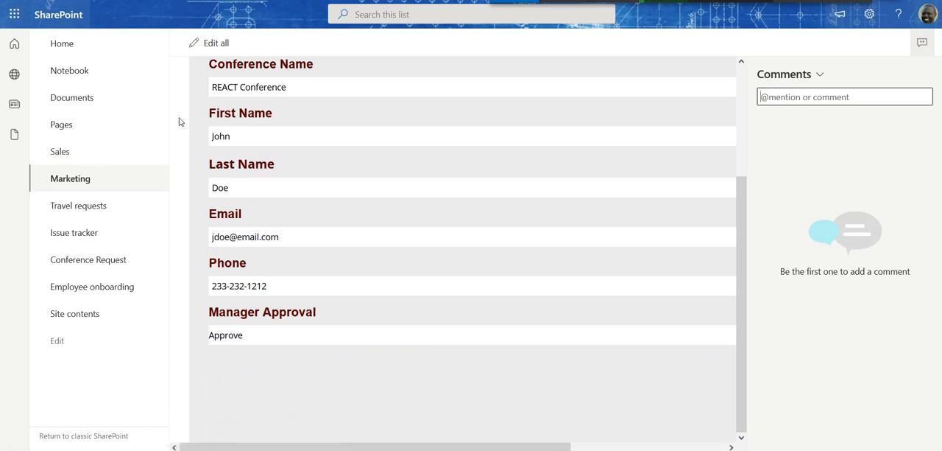
Step: Open the Form Access Level list from the site contents and change the existing item's Approval Level to Director in grid view
{"action": "key", "text": "alt+Left"}
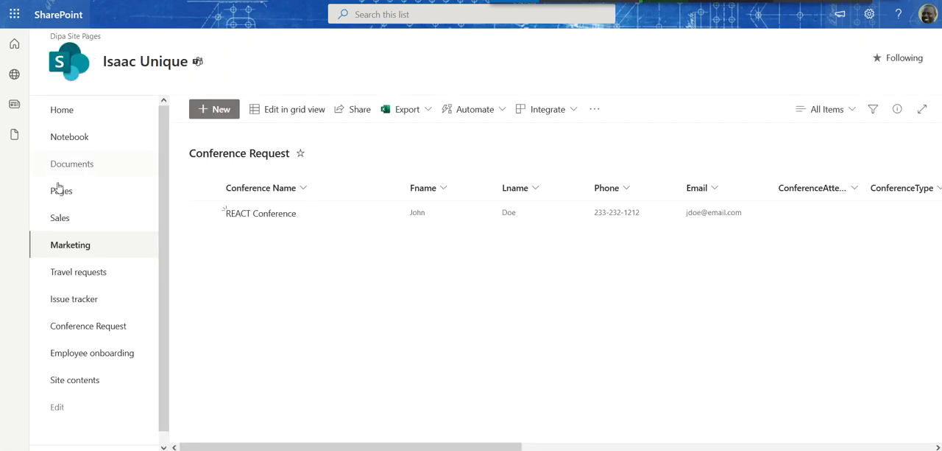
{"action": "left_click", "coordinate": [80, 380]}
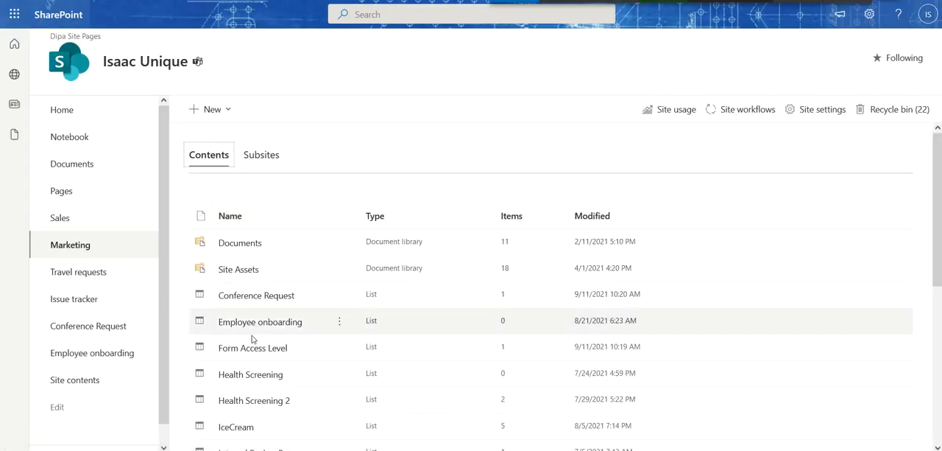
{"action": "left_click", "coordinate": [252, 352]}
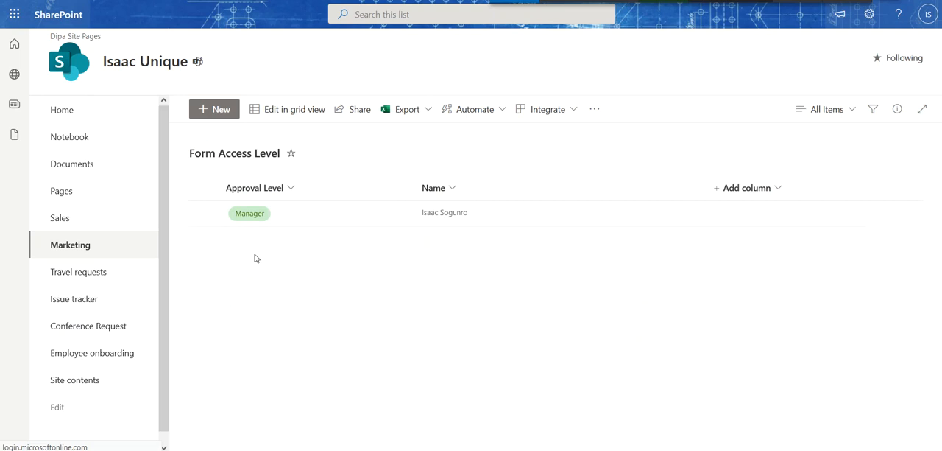
{"action": "left_click", "coordinate": [204, 212]}
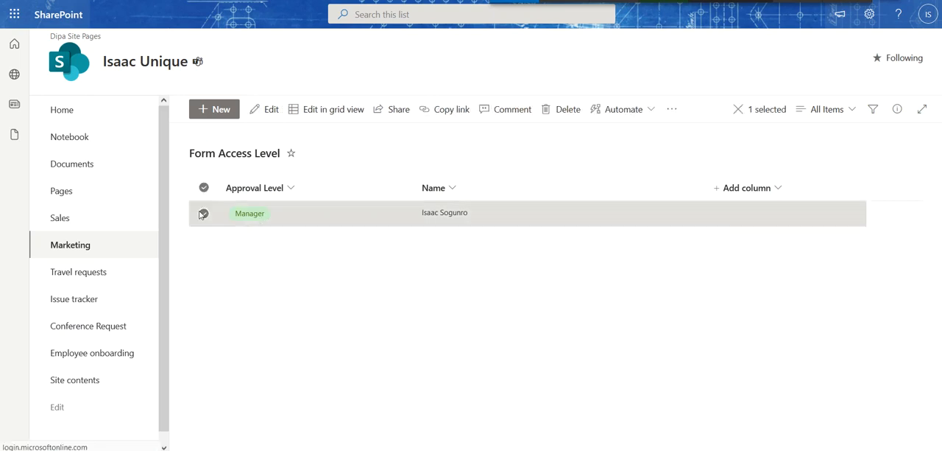
{"action": "left_click", "coordinate": [326, 115]}
{"action": "left_click", "coordinate": [289, 221]}
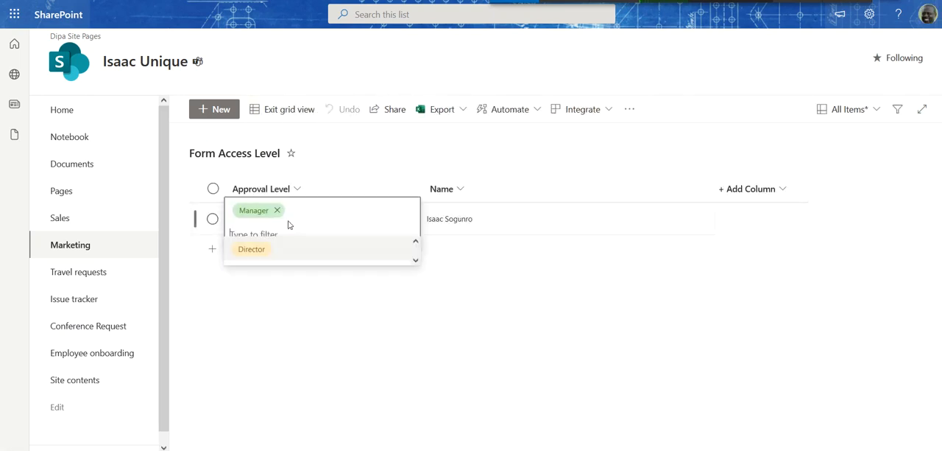
{"action": "left_click", "coordinate": [253, 250]}
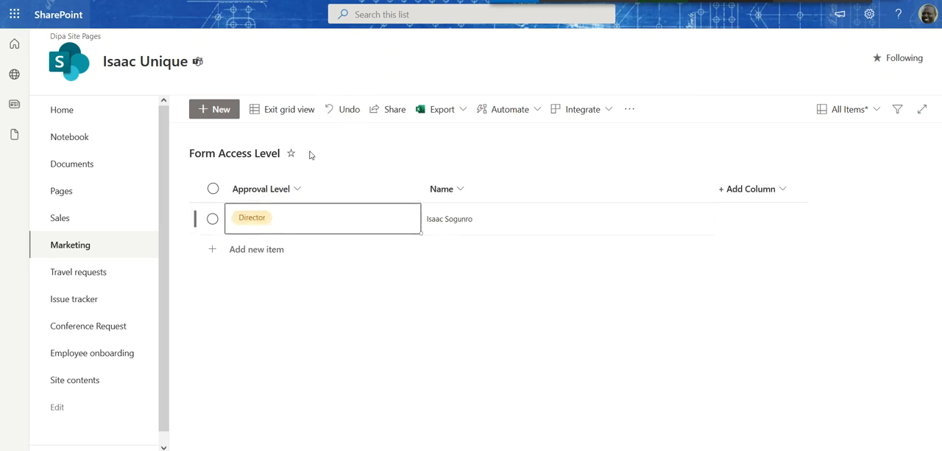
{"action": "left_click", "coordinate": [275, 112]}
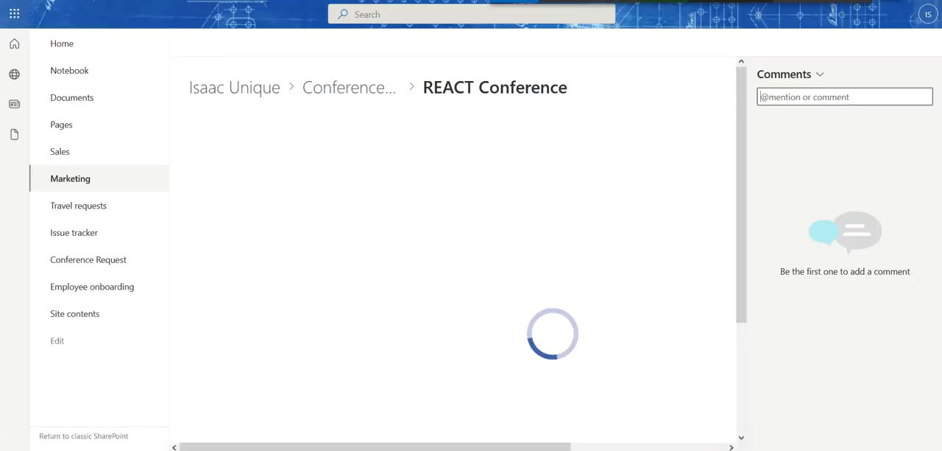
Step: Edit the REACT Conference request, set Director Approval to Approve, and save the item
{"action": "scroll", "coordinate": [287, 195], "scroll_direction": "down", "scroll_amount": 2}
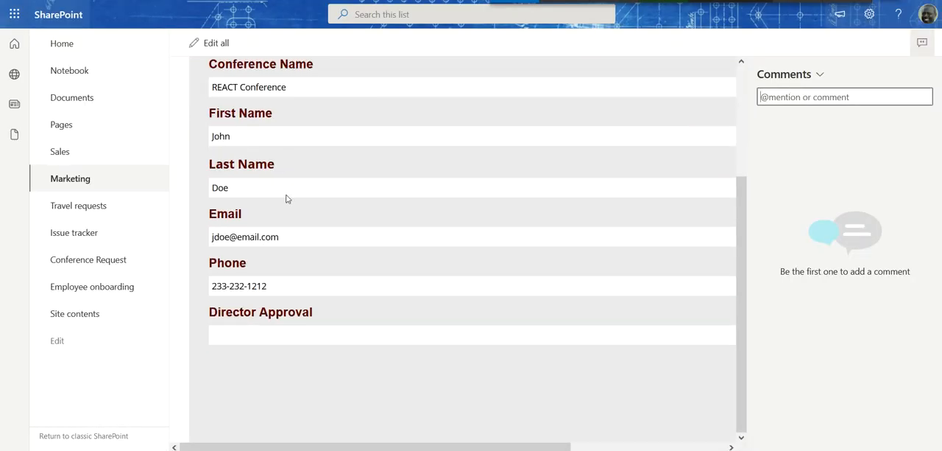
{"action": "left_click", "coordinate": [214, 46]}
{"action": "left_click", "coordinate": [325, 383]}
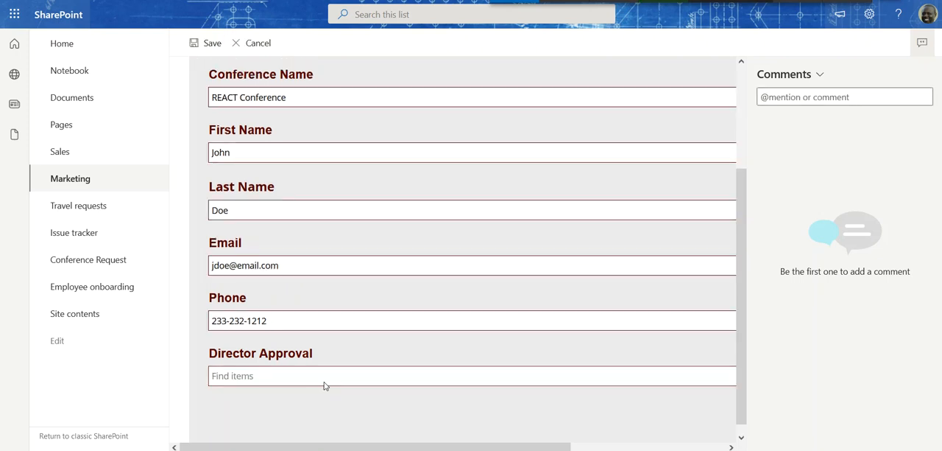
{"action": "left_click", "coordinate": [329, 345]}
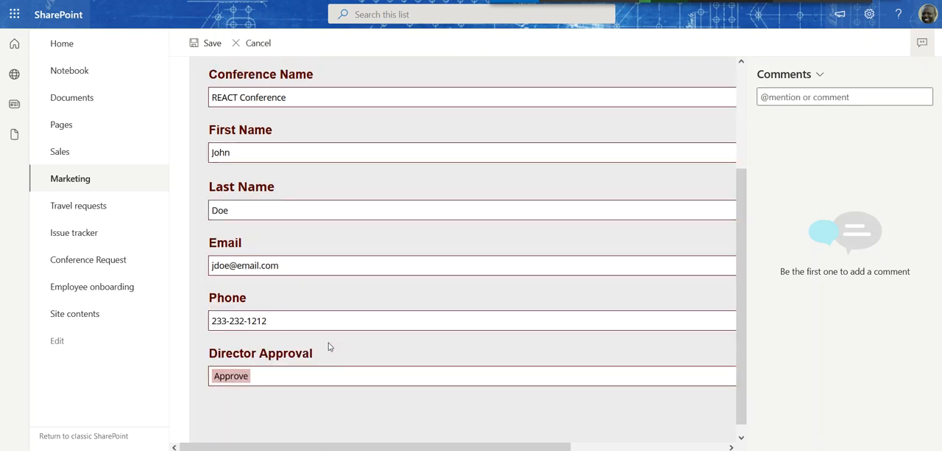
{"action": "left_click", "coordinate": [210, 46]}
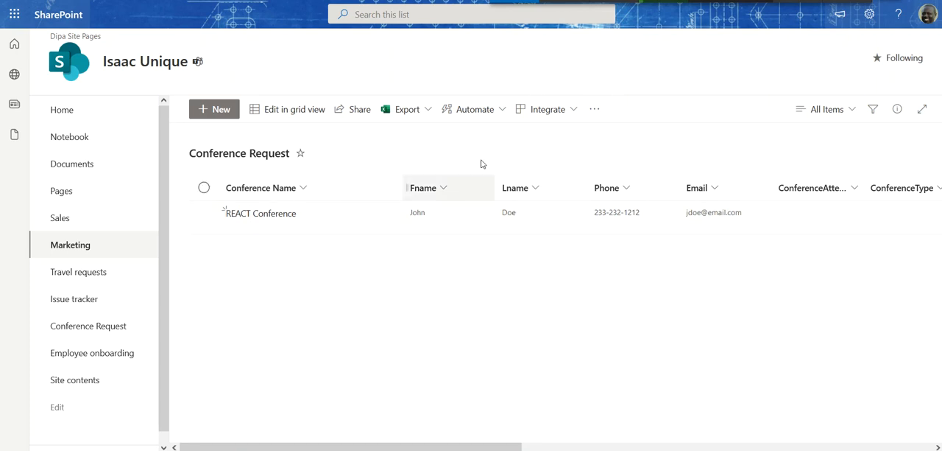
Step: Check the Request Approved email in Outlook, and switch to Power Automate to view the Conference Request (When modified) flow's run history
{"action": "left_click", "coordinate": [564, 1]}
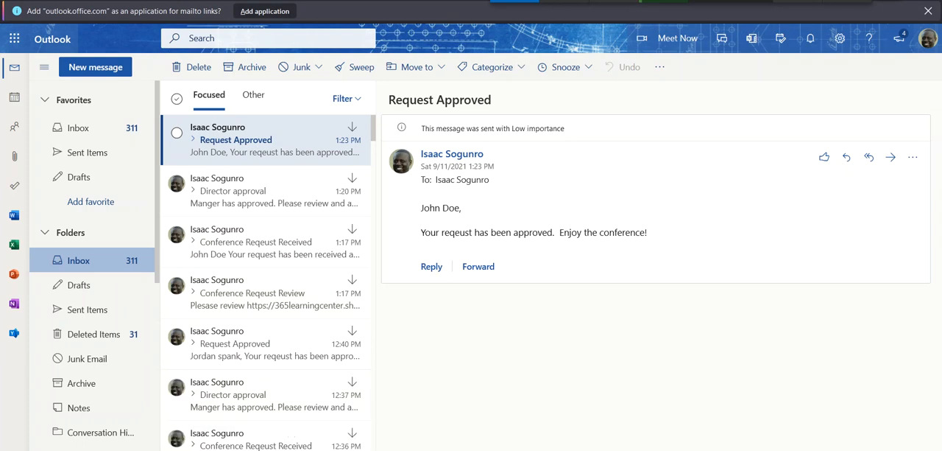
{"action": "mouse_move", "coordinate": [346, 449]}
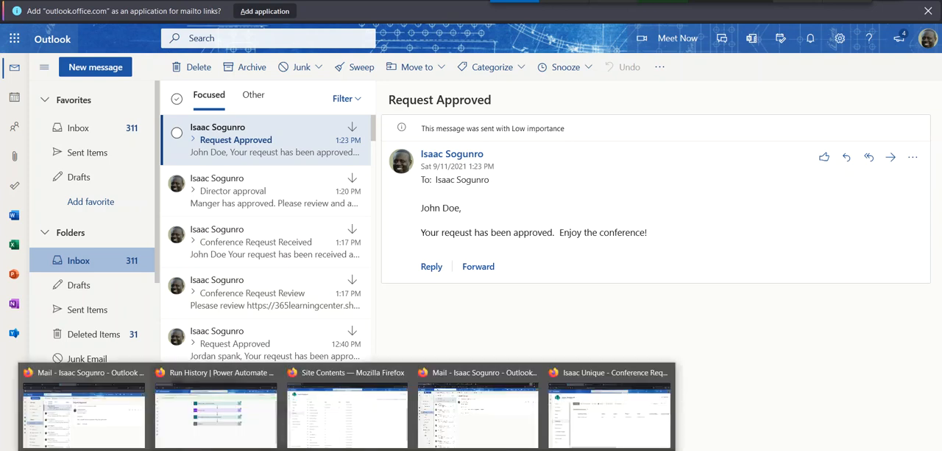
{"action": "left_click", "coordinate": [246, 421]}
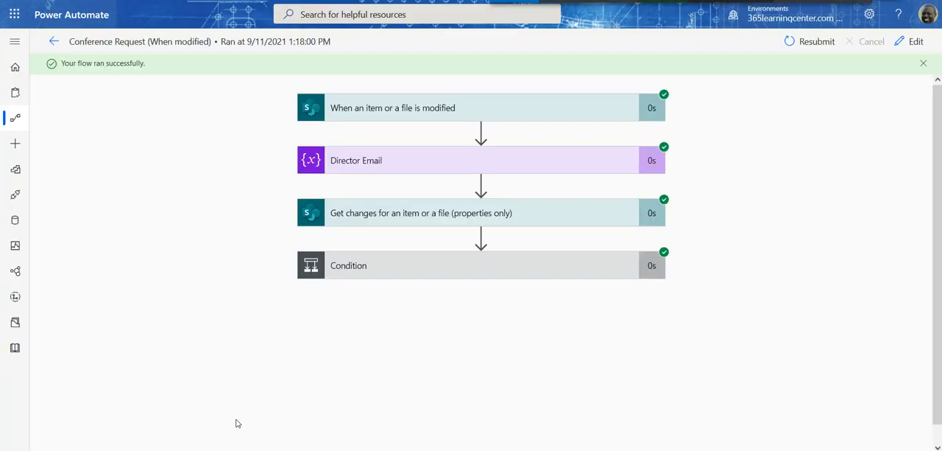
{"action": "left_click", "coordinate": [54, 43]}
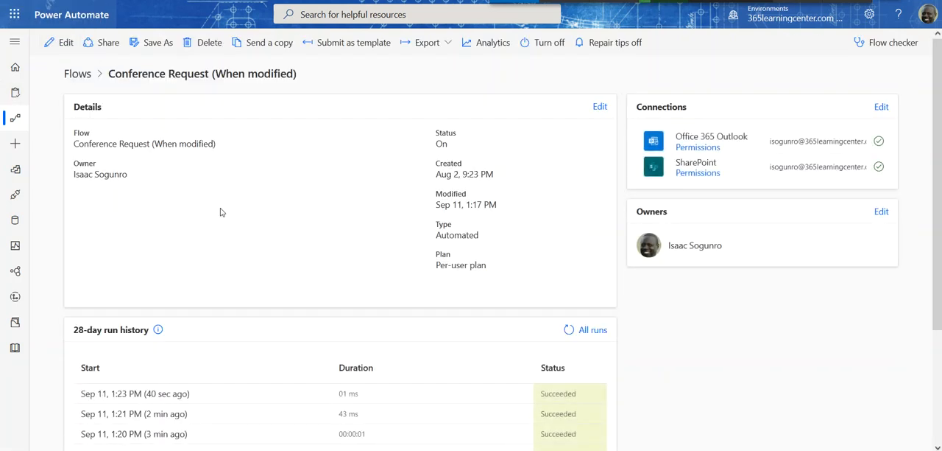